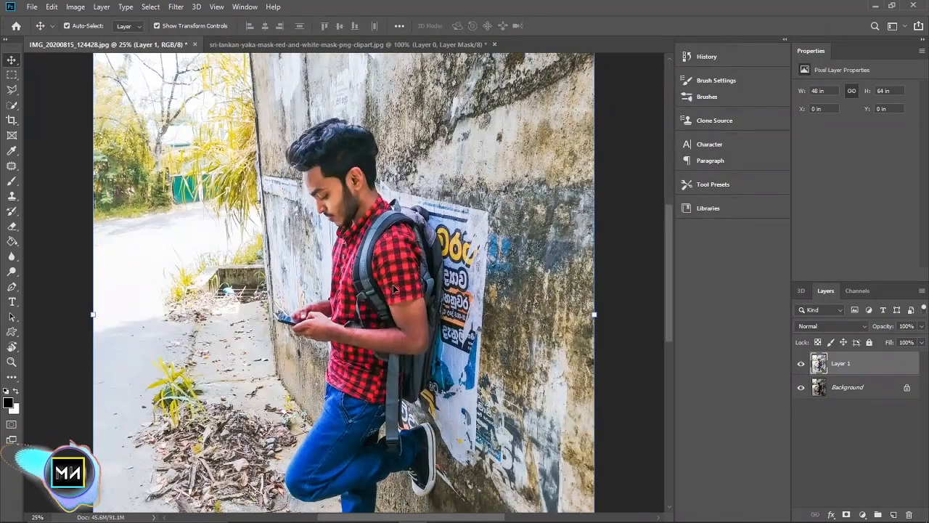
# Select the man on Layer 1 as the subject and open the selection in Select and Mask.
pyautogui.hotkey('ctrl', '-')
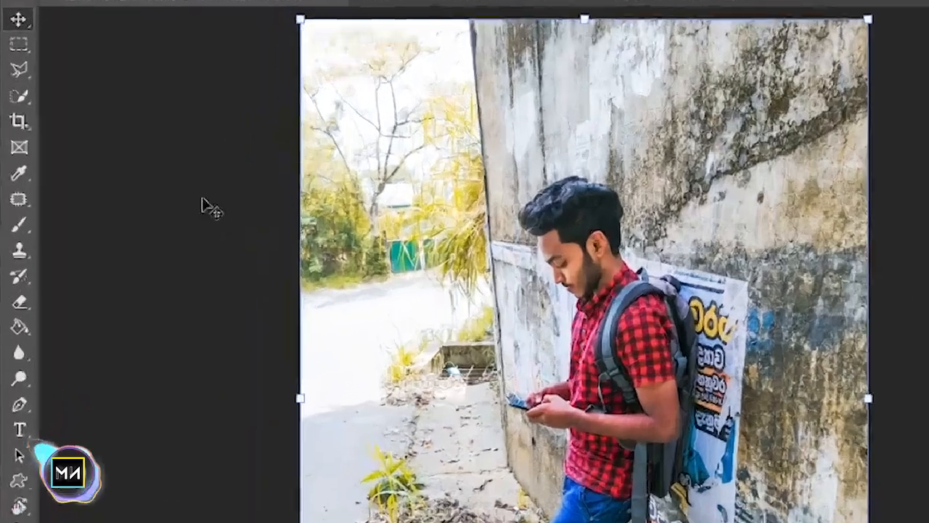
pyautogui.click(12, 105)
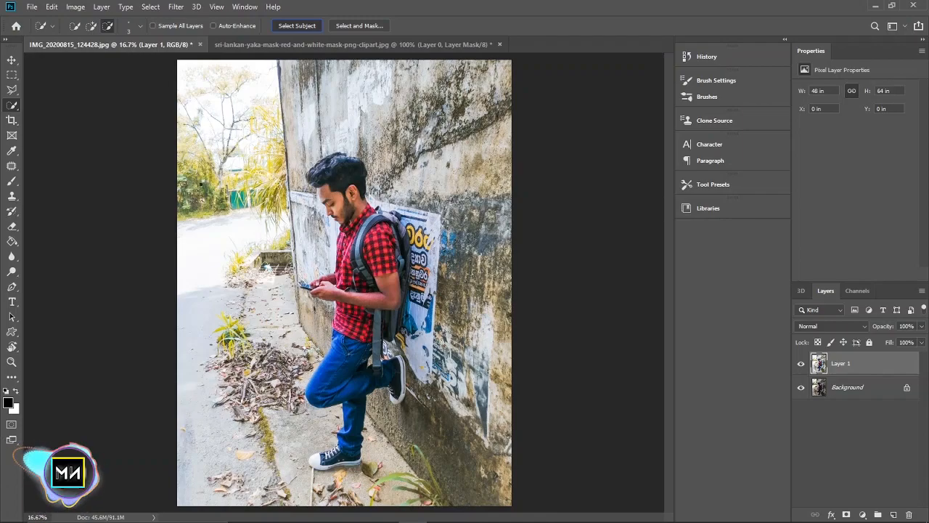
pyautogui.click(349, 28)
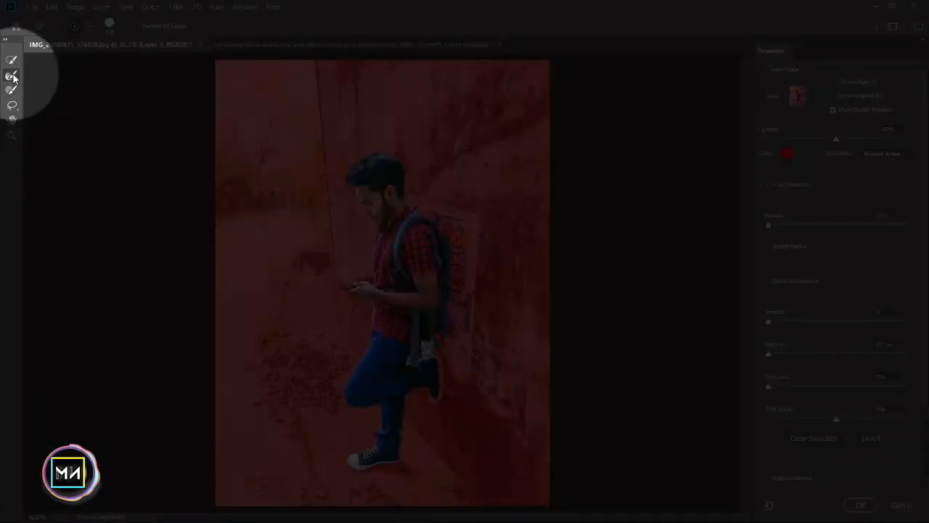
# Subtract the poster and wall areas beside the lower backpack from the selection with a size 70 brush.
pyautogui.click(13, 76)
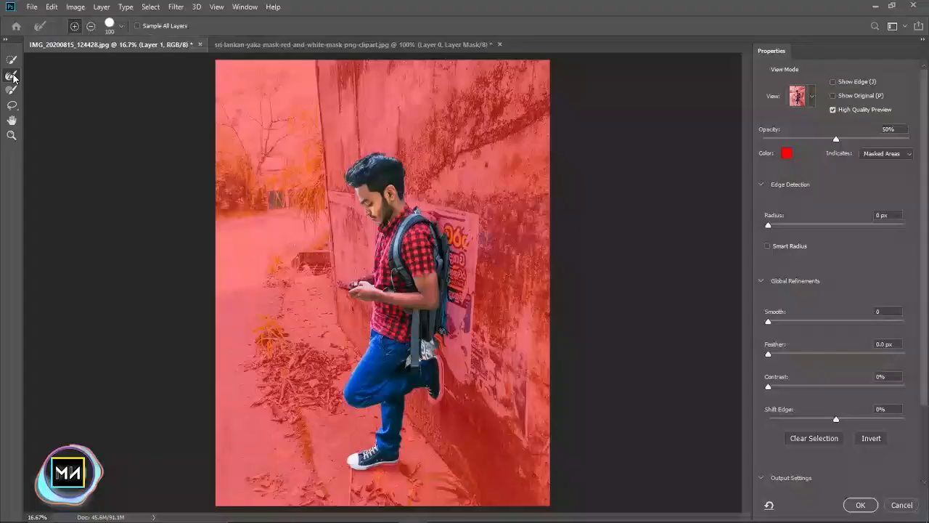
pyautogui.scroll(4, 300, 172)
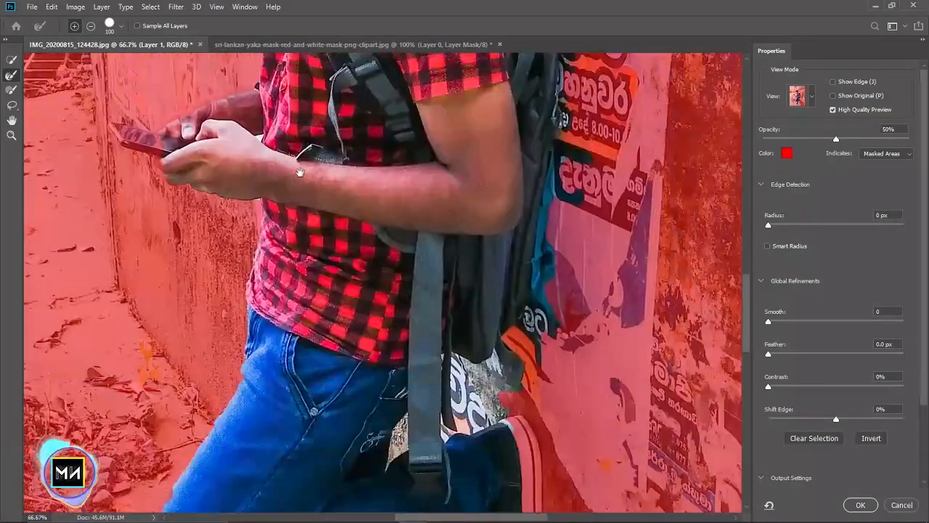
pyautogui.moveTo(300, 172); pyautogui.dragTo(174, 29)
pyautogui.moveTo(356, 161)
pyautogui.mouseDown()
pyautogui.moveTo(348, 174)
pyautogui.moveTo(355, 161)
pyautogui.mouseUp()
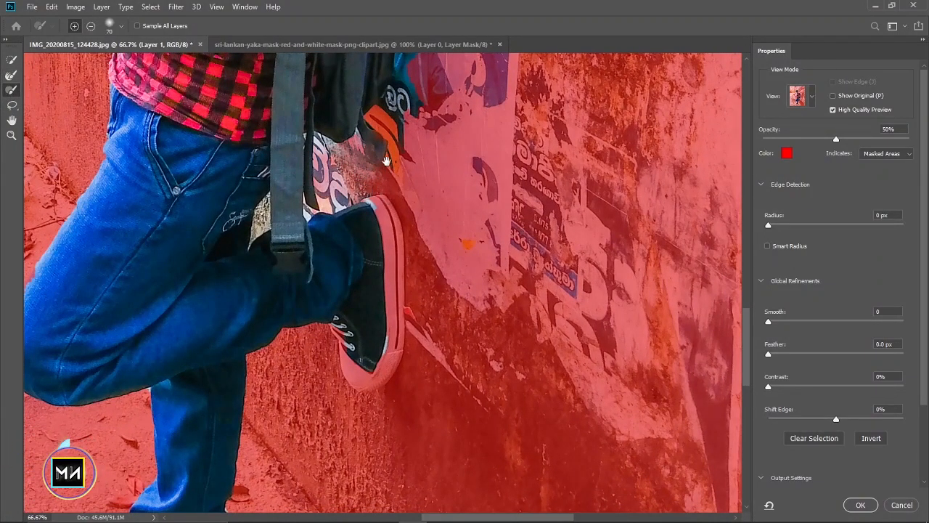
pyautogui.moveTo(385, 166); pyautogui.dragTo(317, 208)
pyautogui.moveTo(338, 163); pyautogui.dragTo(283, 195)
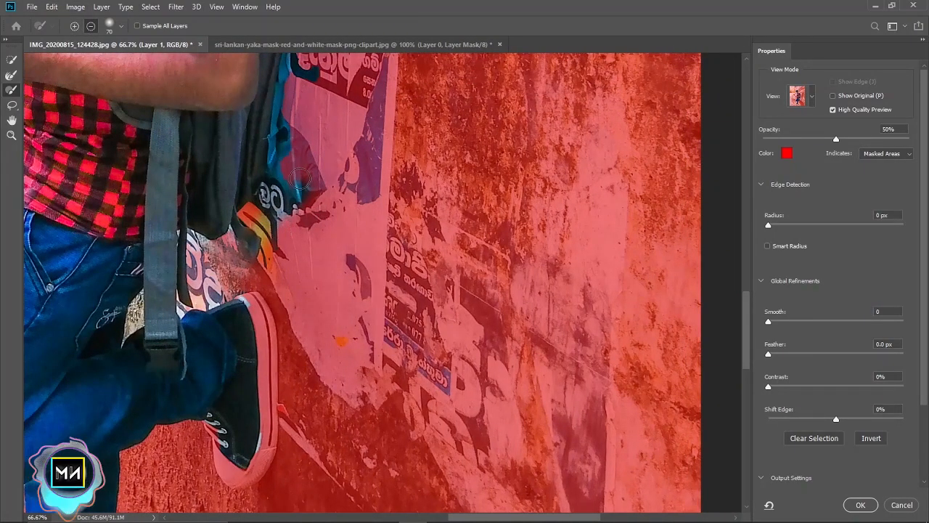
pyautogui.moveTo(277, 171); pyautogui.dragTo(249, 254)
pyautogui.moveTo(263, 193); pyautogui.dragTo(234, 328)
pyautogui.moveTo(260, 212); pyautogui.dragTo(236, 332)
# Brush the top of the backpack into the selection and refine the edges around the hair and collar with a size 100 Refine Edge Brush.
pyautogui.moveTo(130, 59)
pyautogui.mouseDown()
pyautogui.moveTo(185, 279)
pyautogui.moveTo(248, 346)
pyautogui.mouseUp()
pyautogui.click(182, 291)
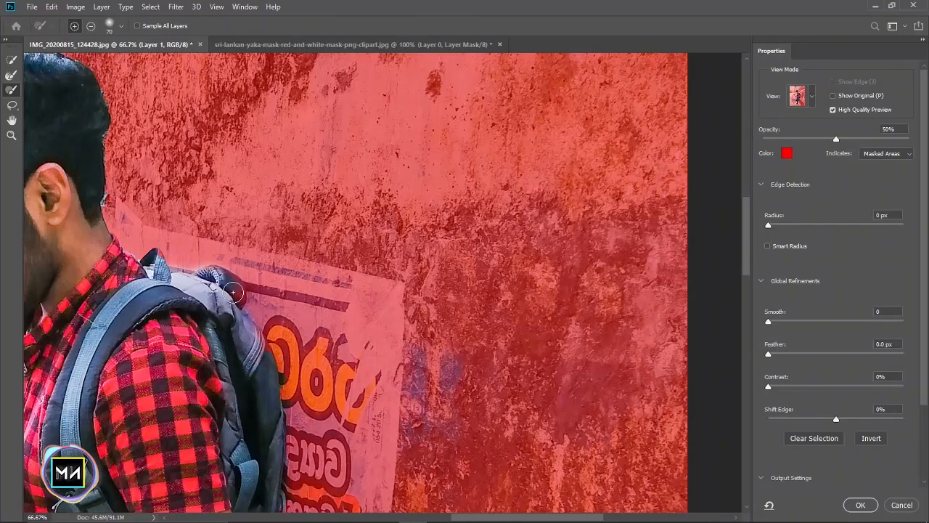
pyautogui.press('b')
pyautogui.scroll(5, 125, 242)
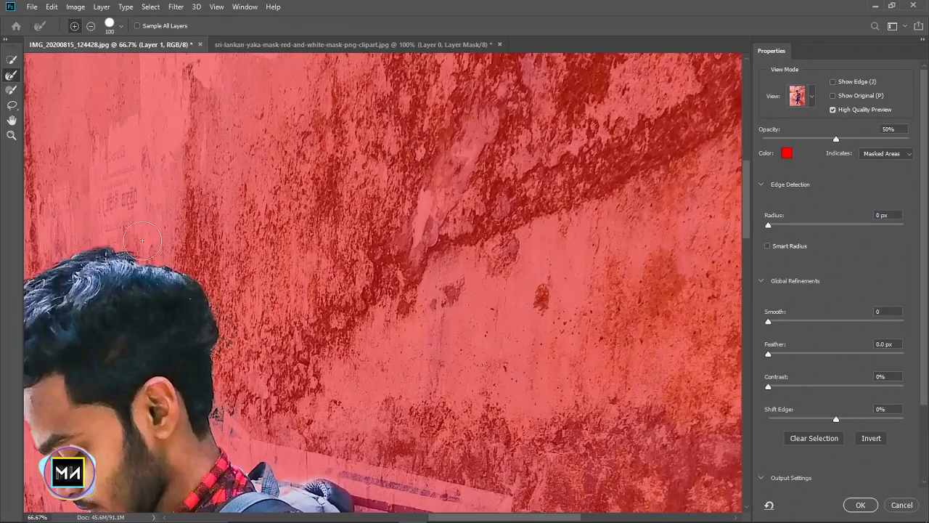
pyautogui.scroll(-3, 122, 321)
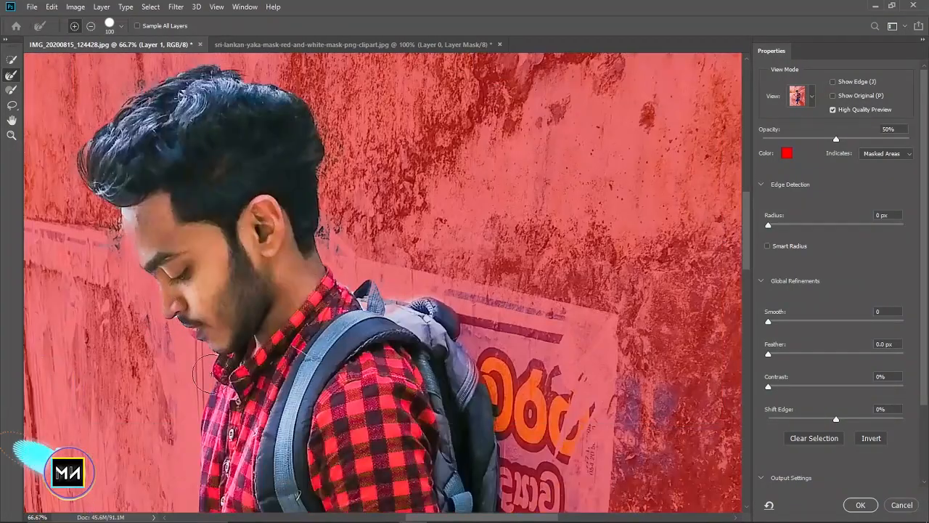
pyautogui.scroll(-7, 205, 410)
# Refine the selection around the phone and hands, touch up the raised shoe, and accept the refined selection.
pyautogui.press('b')
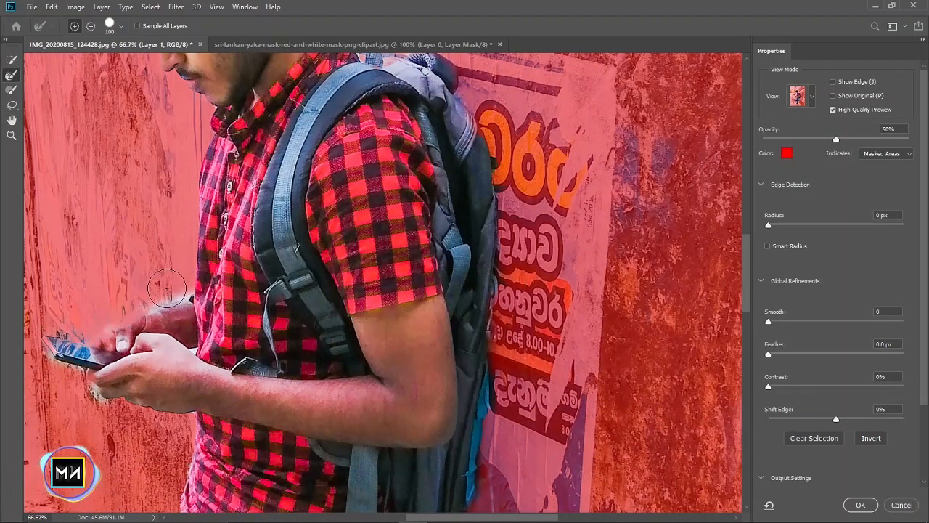
pyautogui.scroll(-8, 159, 290)
pyautogui.click(10, 74)
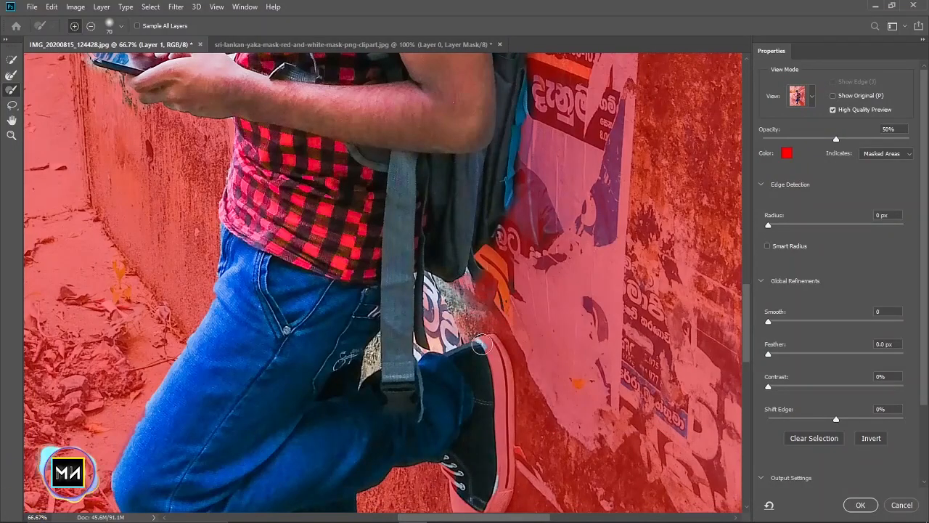
pyautogui.moveTo(267, 394); pyautogui.dragTo(412, 222)
pyautogui.click(860, 504)
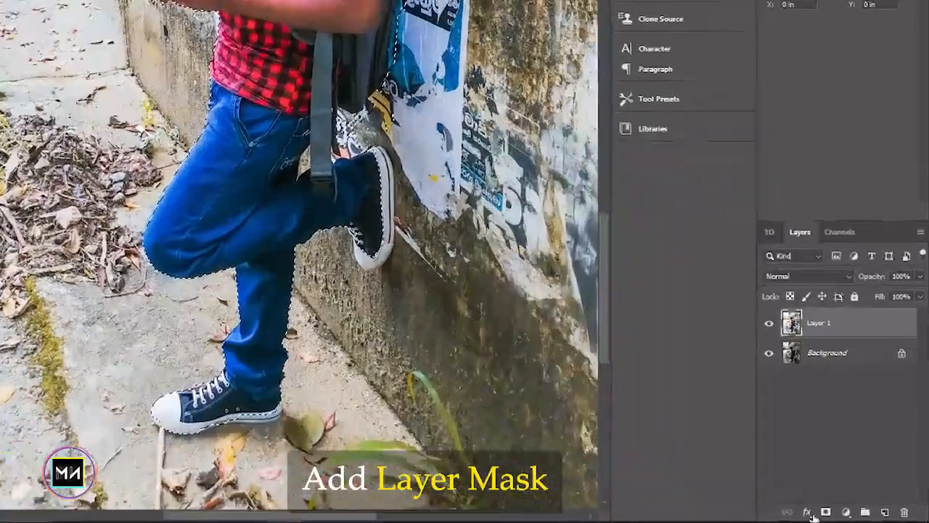
# Add a layer mask to Layer 1 from the selection and hide the Background layer.
pyautogui.click(846, 515)
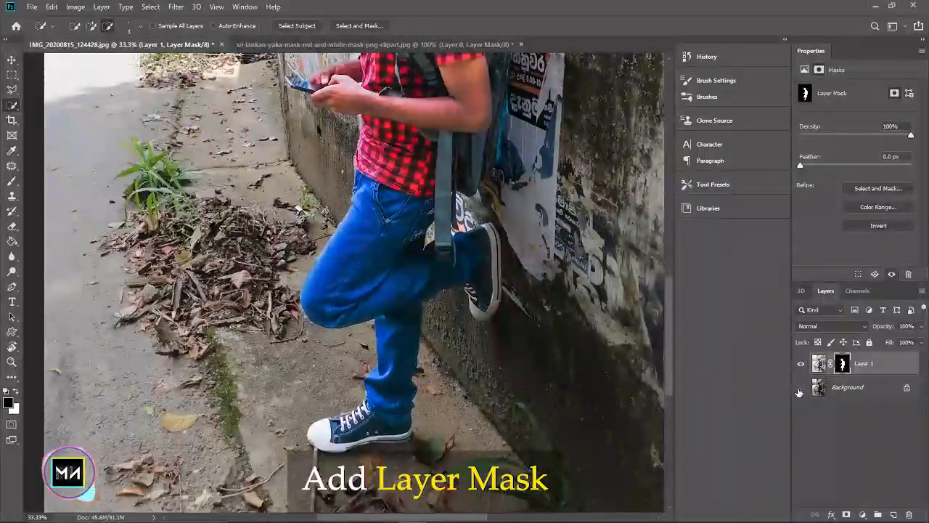
pyautogui.click(752, 336)
# Paint on Layer 1's mask with a soft size 70 brush to remove leftover wall between the backpack and raised leg.
pyautogui.scroll(5, 61, 95)
pyautogui.moveTo(307, 213); pyautogui.dragTo(79, 325)
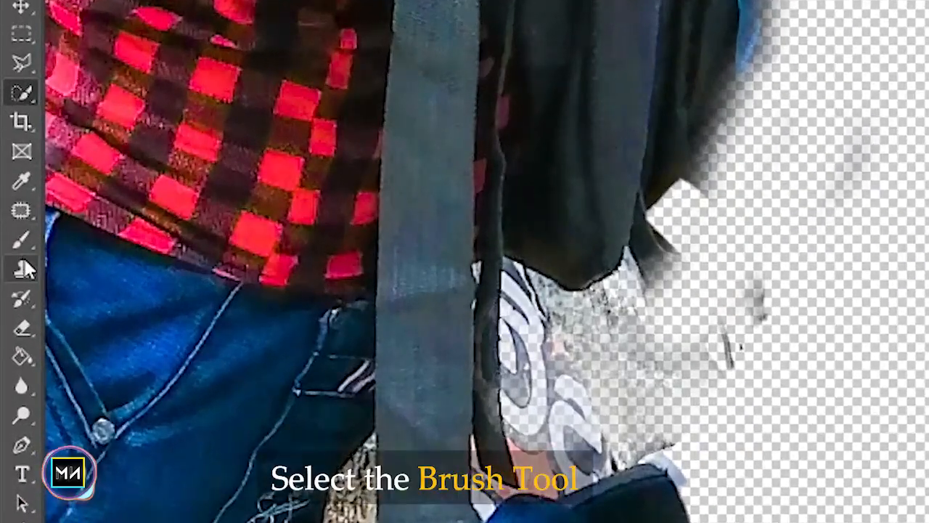
pyautogui.click(12, 182)
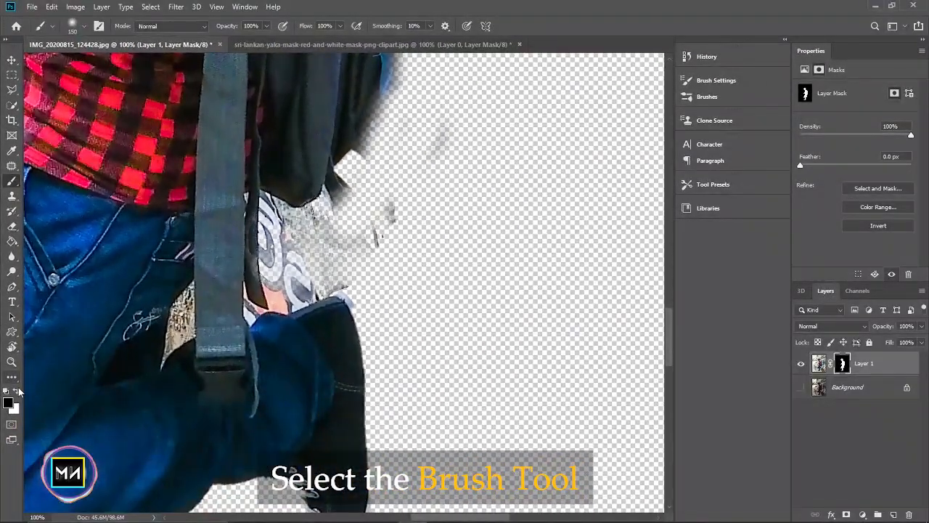
pyautogui.moveTo(414, 208)
pyautogui.mouseDown()
pyautogui.moveTo(342, 259)
pyautogui.moveTo(240, 272)
pyautogui.moveTo(207, 290)
pyautogui.moveTo(187, 331)
pyautogui.moveTo(204, 344)
pyautogui.moveTo(249, 339)
pyautogui.moveTo(286, 357)
pyautogui.moveTo(281, 243)
pyautogui.mouseUp()
pyautogui.press('[')
pyautogui.press('[')
pyautogui.press('[')
pyautogui.press('[')
pyautogui.press('[')
pyautogui.press(']')
pyautogui.press(']')
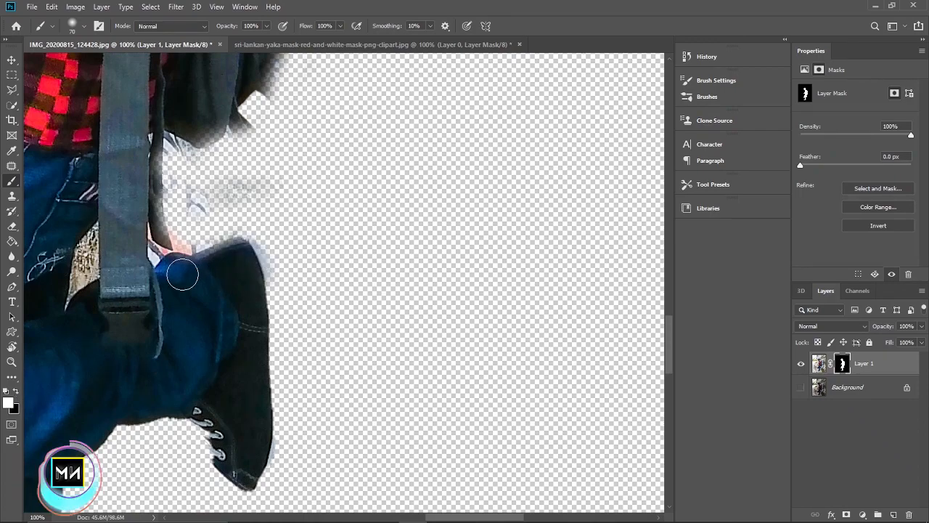
pyautogui.moveTo(253, 282)
pyautogui.mouseDown()
pyautogui.moveTo(262, 294)
pyautogui.moveTo(262, 166)
pyautogui.moveTo(244, 152)
pyautogui.mouseUp()
# Touch up Layer 1's mask along the sole of the planted shoe and up towards the phone and hands.
pyautogui.press('x')
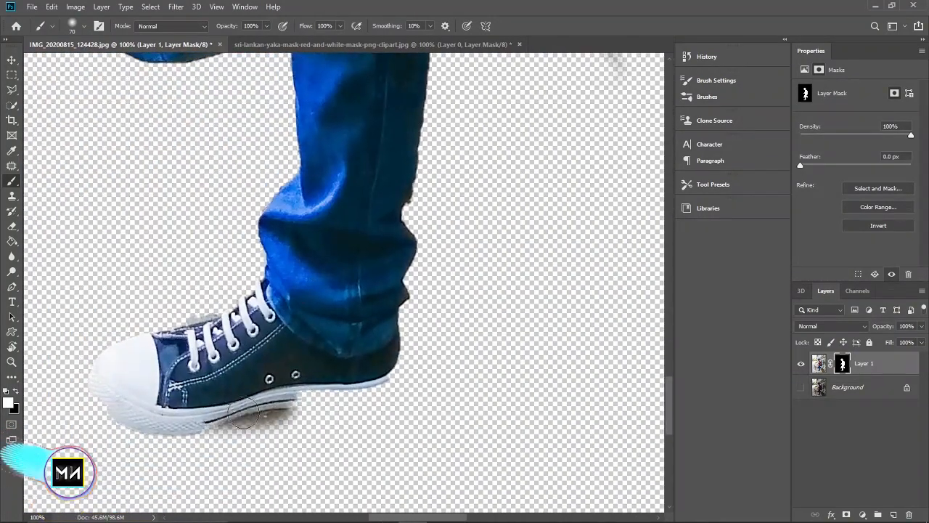
pyautogui.scroll(10, 276, 408)
pyautogui.scroll(8, 277, 326)
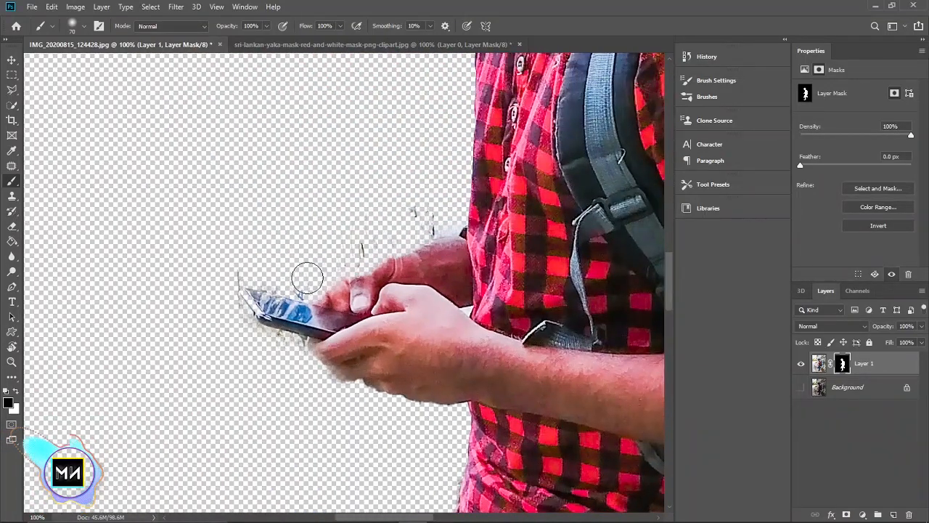
# Touch up Layer 1's mask around the head, shoulders and backpack, alternating between black and white paint.
pyautogui.scroll(10, 290, 278)
pyautogui.press('x')
pyautogui.hscroll(-3, 290, 261)
pyautogui.scroll(5, 201, 338)
pyautogui.hscroll(-3, 201, 339)
pyautogui.scroll(-5, 404, 152)
pyautogui.hscroll(4, 404, 151)
pyautogui.scroll(-5, 515, 254)
pyautogui.hscroll(4, 515, 253)
pyautogui.press('x')
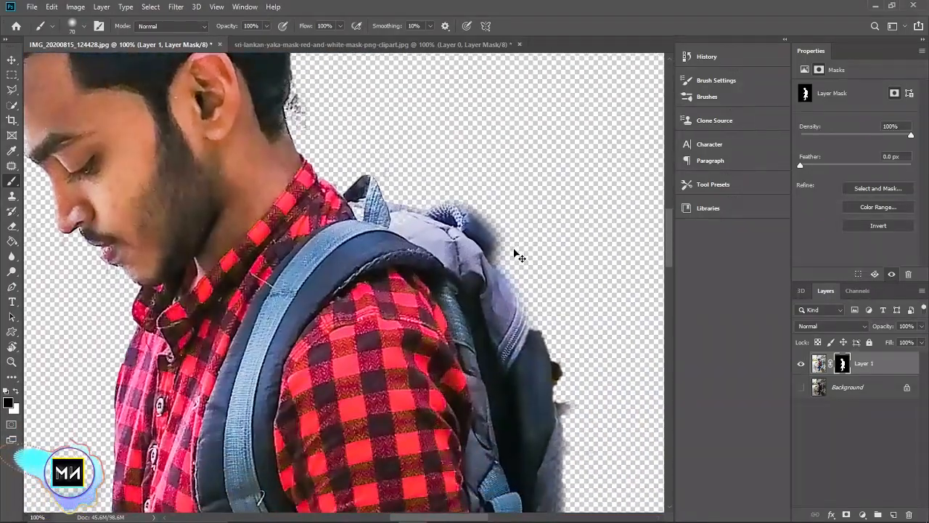
# Duplicate the masked Layer 1.
pyautogui.hotkey('ctrl', '-')
pyautogui.hotkey('ctrl', '-')
pyautogui.hotkey('ctrl', '-')
pyautogui.hotkey('ctrl', '-')
pyautogui.hotkey('ctrl', '0')
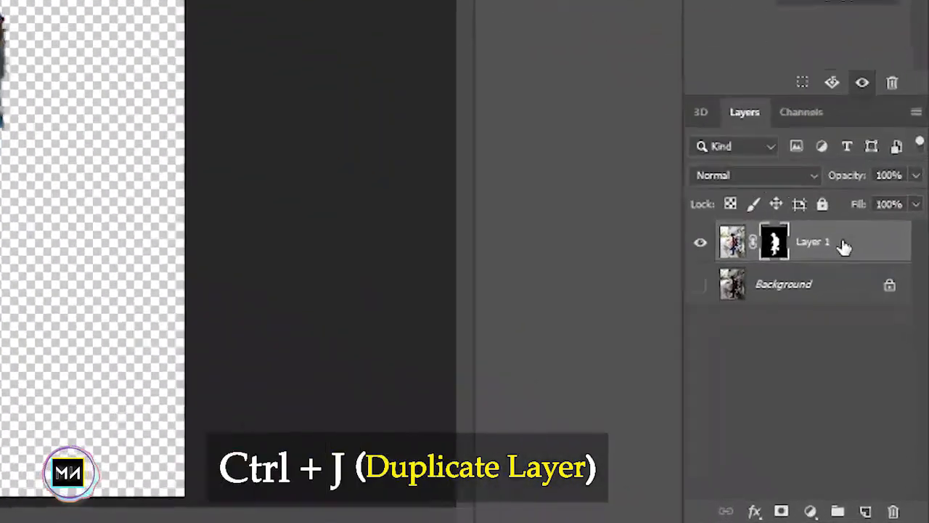
pyautogui.hotkey('ctrl', 'j')
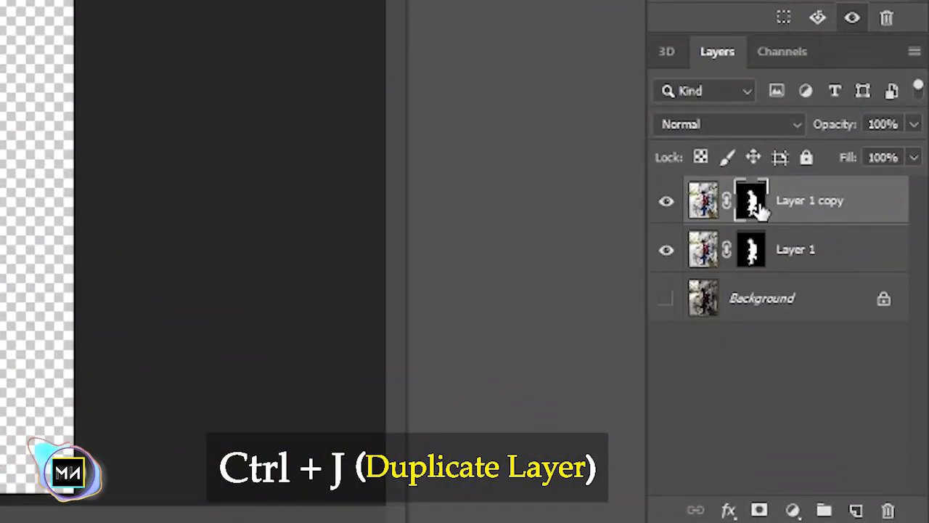
# Delete the layer mask from Layer 1 copy and move that copy below Layer 1.
pyautogui.rightClick(759, 207)
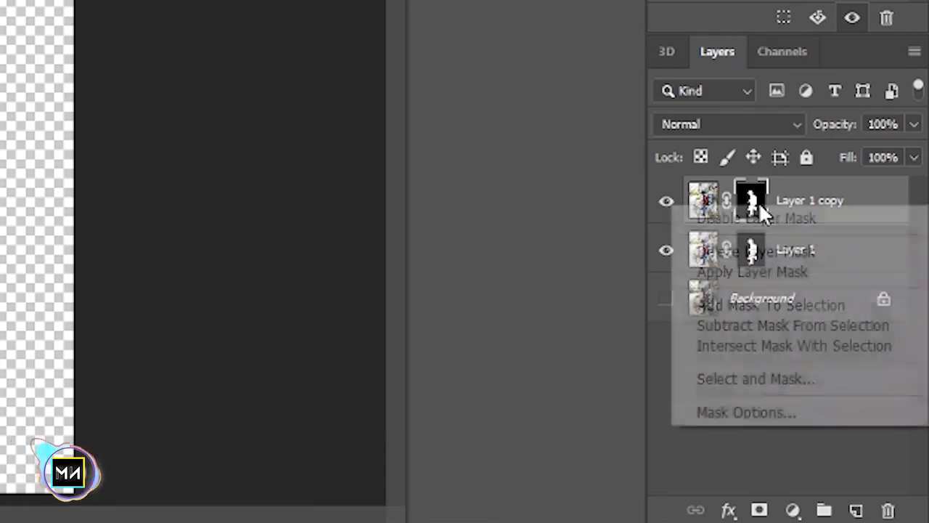
pyautogui.click(751, 253)
pyautogui.moveTo(714, 205); pyautogui.dragTo(798, 273)
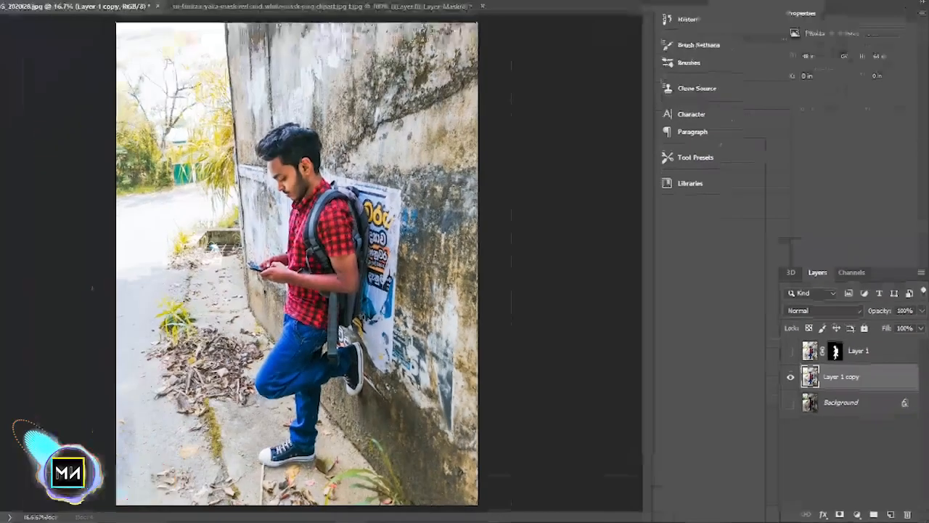
# Apply a 15 px Tilt-Shift blur to Layer 1 copy, centred on the man's waist and rotated to a steep, near-vertical angle.
pyautogui.click(180, 9)
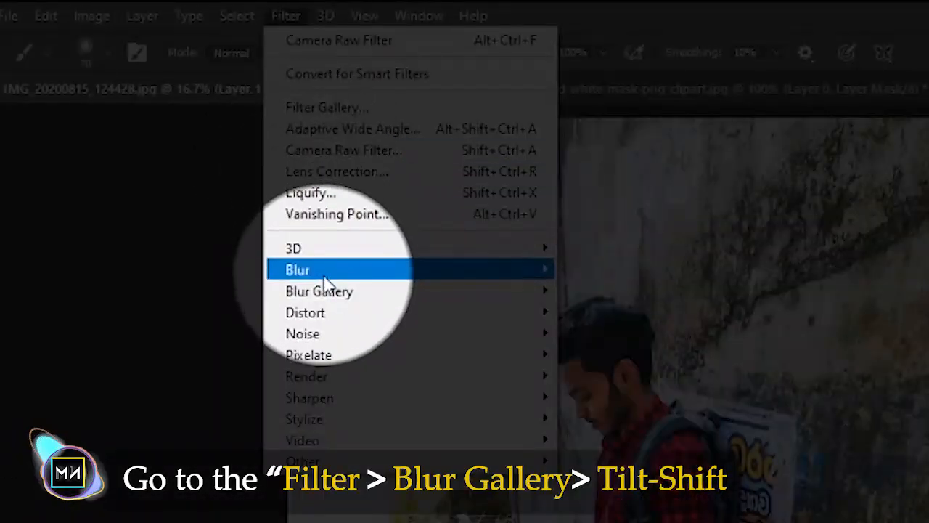
pyautogui.moveTo(501, 291)
pyautogui.click(606, 331)
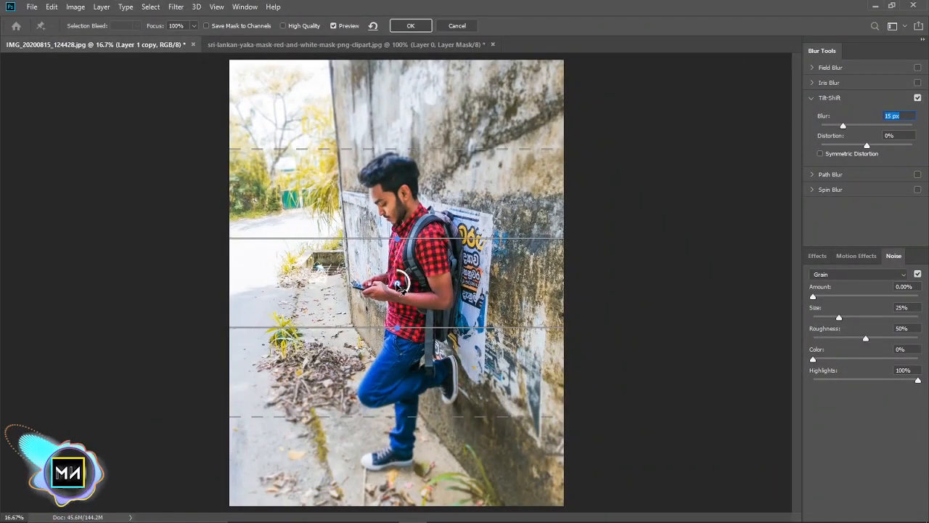
pyautogui.moveTo(401, 285); pyautogui.dragTo(410, 328)
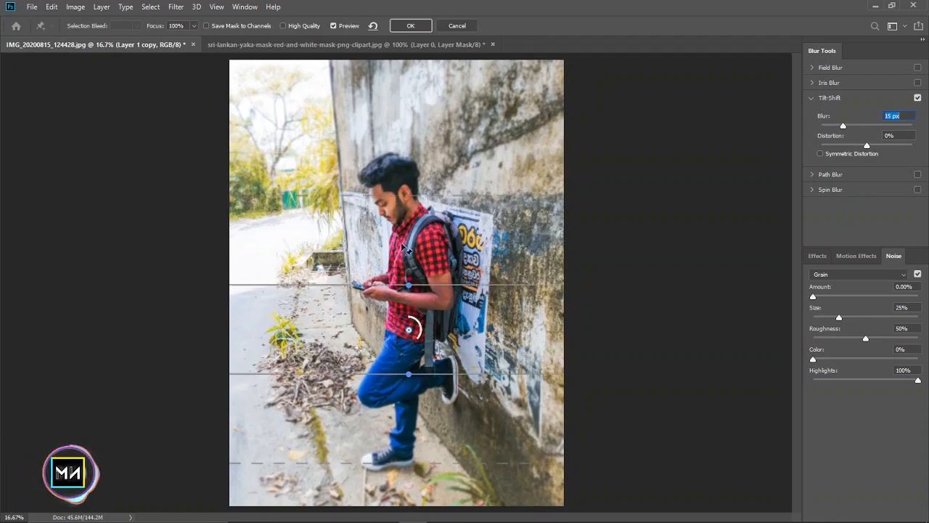
pyautogui.moveTo(410, 281); pyautogui.dragTo(323, 299)
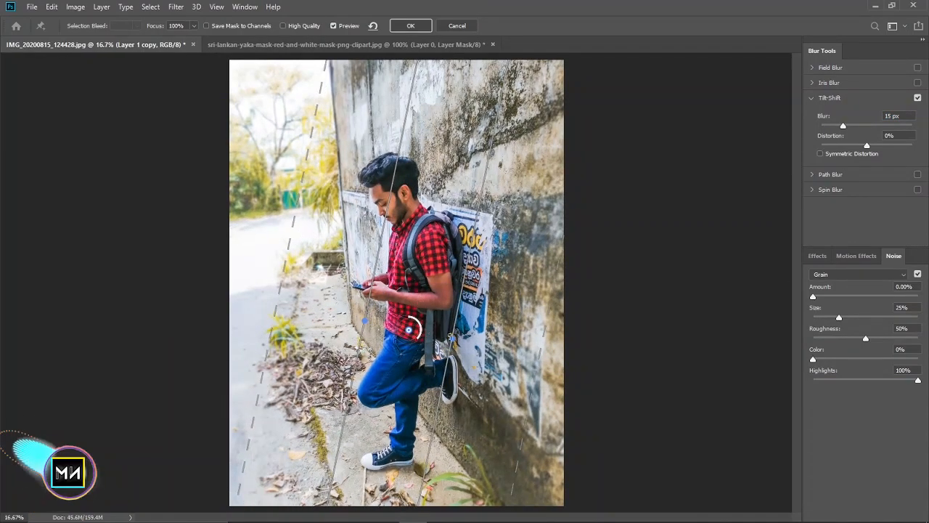
# Narrow the Tilt-Shift focus band to a single line through the man and apply the blur.
pyautogui.moveTo(452, 335); pyautogui.dragTo(405, 238)
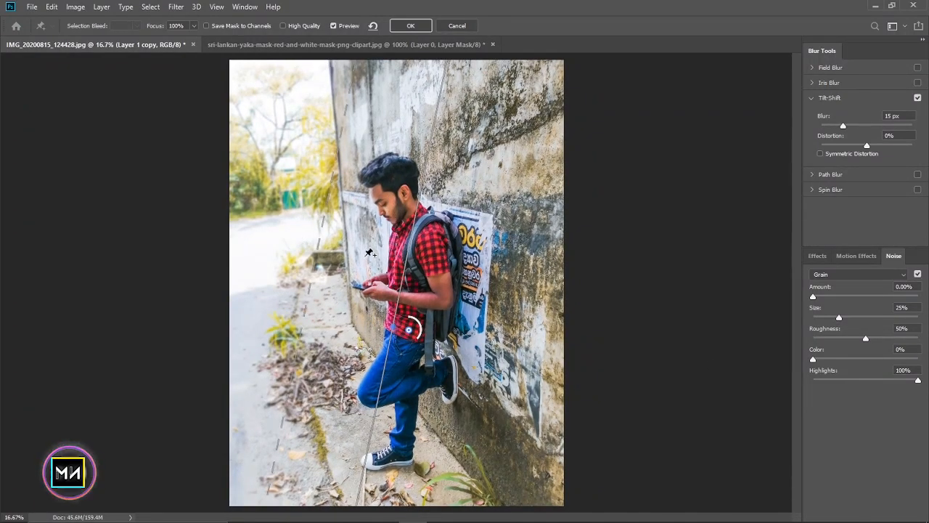
pyautogui.hotkey('ctrl', '+')
pyautogui.hotkey('ctrl', '+')
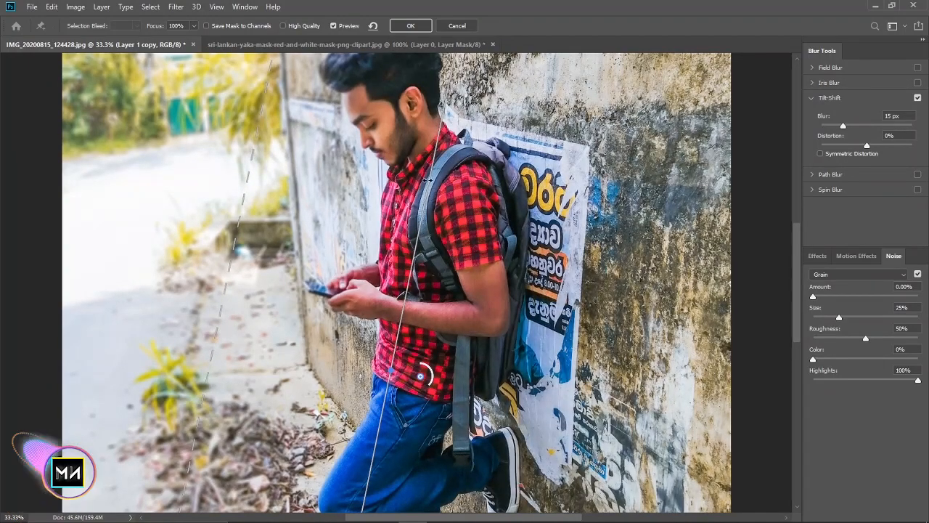
pyautogui.click(409, 27)
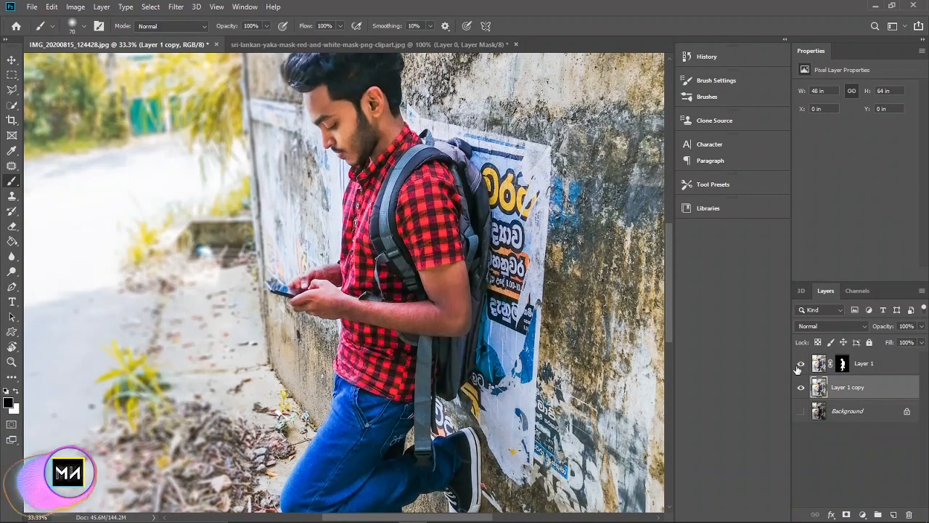
# Bring the red yaka mask from its clipart document into the photo as a new layer over the man.
pyautogui.hotkey('ctrl', '-')
pyautogui.hotkey('ctrl', '-')
pyautogui.press('v')
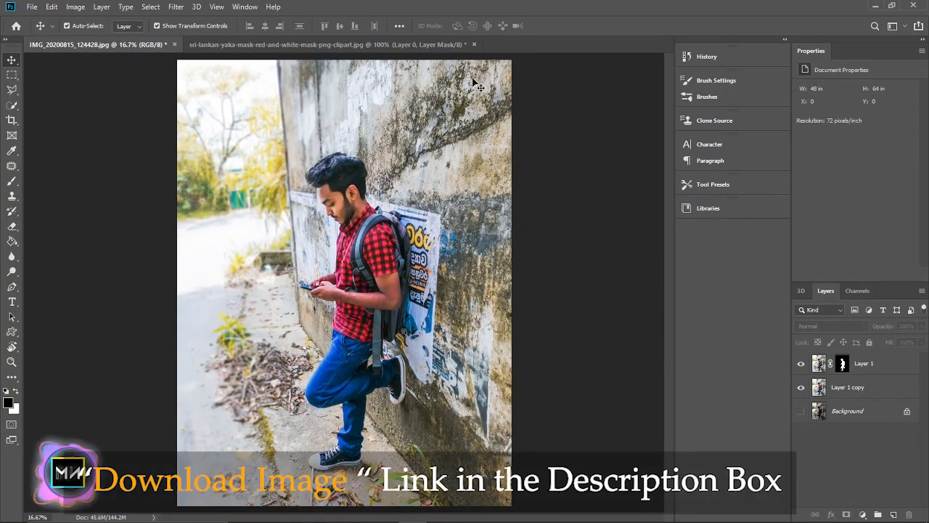
pyautogui.click(345, 45)
pyautogui.moveTo(362, 230); pyautogui.dragTo(110, 424)
pyautogui.moveTo(235, 476); pyautogui.dragTo(337, 317)
# Enlarge the yaka mask to about 51 × 52.8 in so that it covers most of the photo.
pyautogui.moveTo(296, 344); pyautogui.dragTo(191, 454)
pyautogui.moveTo(275, 394); pyautogui.dragTo(302, 349)
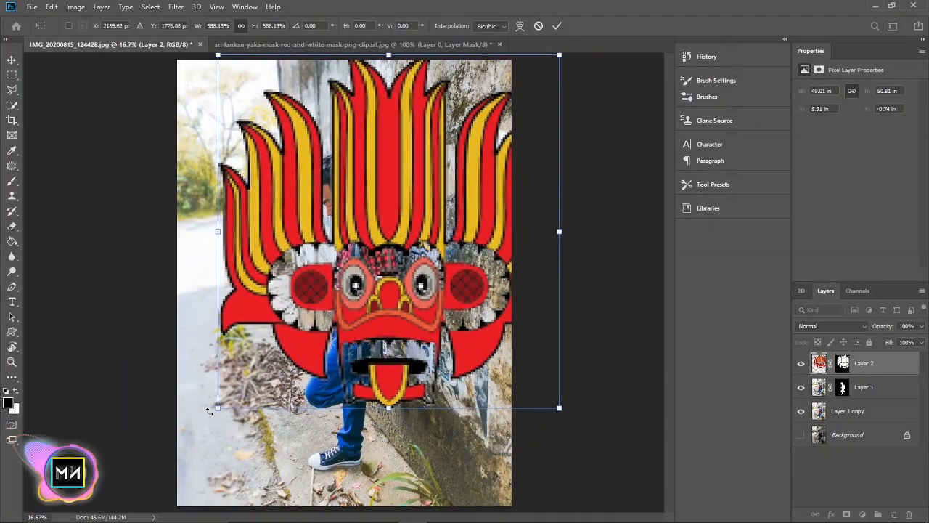
pyautogui.moveTo(210, 411); pyautogui.dragTo(203, 422)
pyautogui.press('Return')
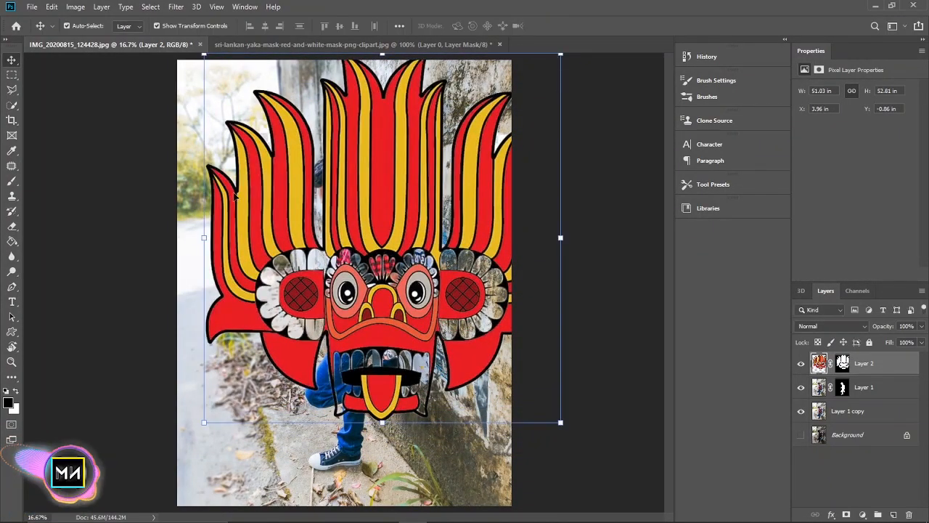
# Skew and distort the yaka mask to the wall's perspective, pulling both sides in to a width of about 38 in.
pyautogui.moveTo(204, 240); pyautogui.dragTo(282, 181)
pyautogui.moveTo(428, 396); pyautogui.dragTo(418, 406)
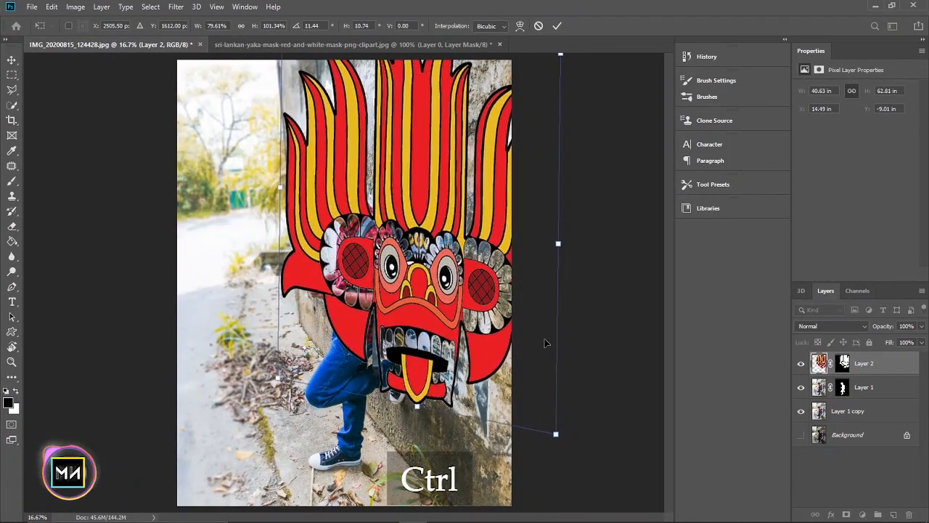
pyautogui.moveTo(567, 247)
pyautogui.mouseDown()
pyautogui.moveTo(567, 257)
pyautogui.moveTo(554, 260)
pyautogui.mouseUp()
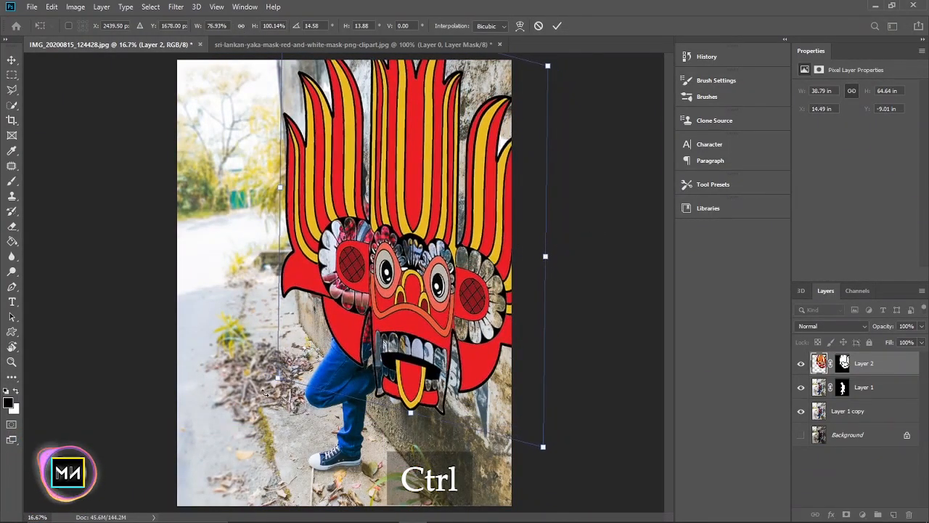
pyautogui.moveTo(278, 380); pyautogui.dragTo(307, 354)
pyautogui.moveTo(289, 189); pyautogui.dragTo(289, 202)
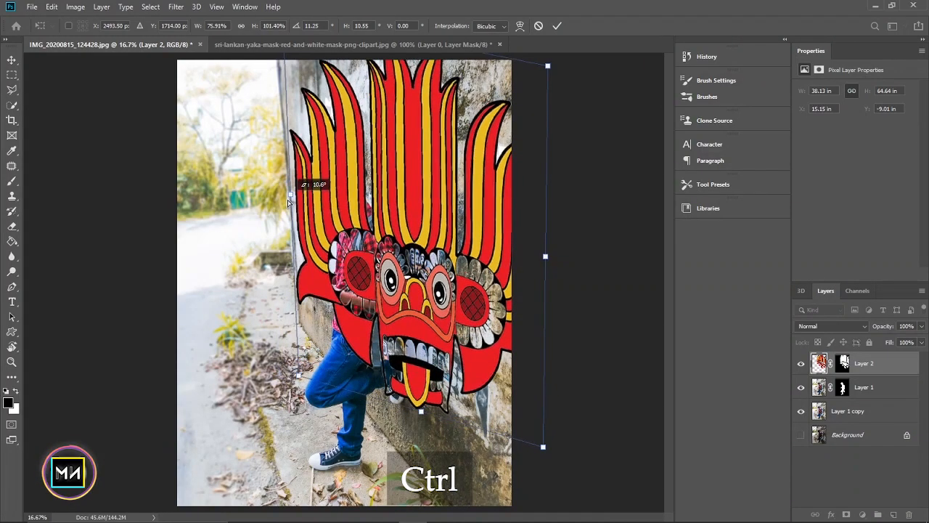
# Refine the yaka mask's corners and position so it sits over the wall at about 34 × 53 in.
pyautogui.hotkey('ctrl', '-')
pyautogui.moveTo(299, 81); pyautogui.dragTo(300, 98)
pyautogui.moveTo(505, 122); pyautogui.dragTo(501, 95)
pyautogui.moveTo(493, 405)
pyautogui.mouseDown()
pyautogui.moveTo(482, 393)
pyautogui.moveTo(498, 404)
pyautogui.moveTo(487, 402)
pyautogui.mouseUp()
pyautogui.moveTo(288, 220); pyautogui.dragTo(303, 220)
pyautogui.moveTo(408, 291); pyautogui.dragTo(399, 287)
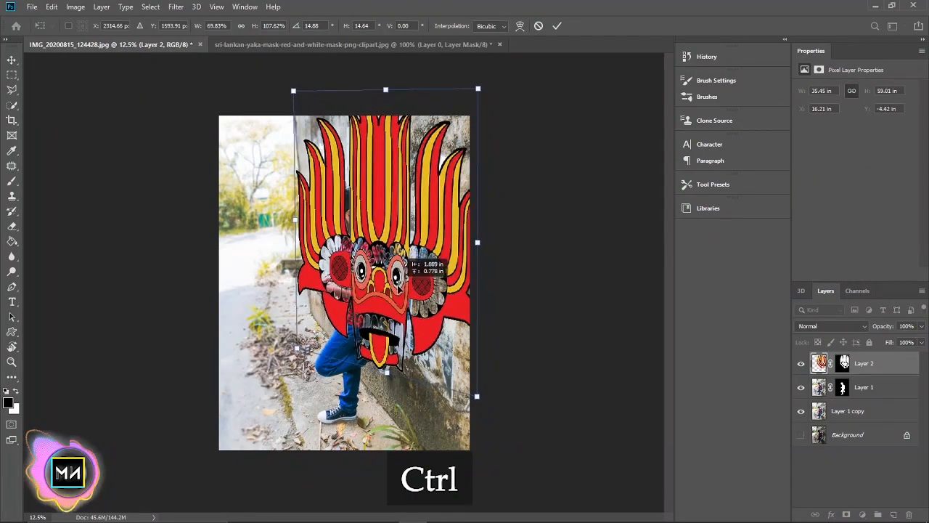
pyautogui.moveTo(293, 91); pyautogui.dragTo(297, 103)
pyautogui.moveTo(296, 349); pyautogui.dragTo(302, 350)
pyautogui.moveTo(476, 402); pyautogui.dragTo(482, 399)
# Move Layer 2 beneath Layer 1 so the man stands before the yaka mask, and set its blending mode to Overlay.
pyautogui.moveTo(844, 363); pyautogui.dragTo(795, 400)
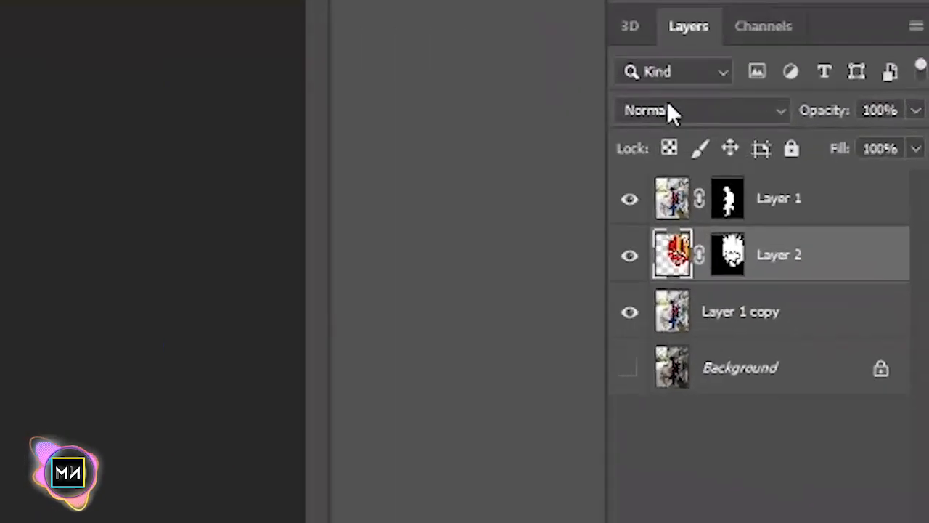
pyautogui.click(819, 325)
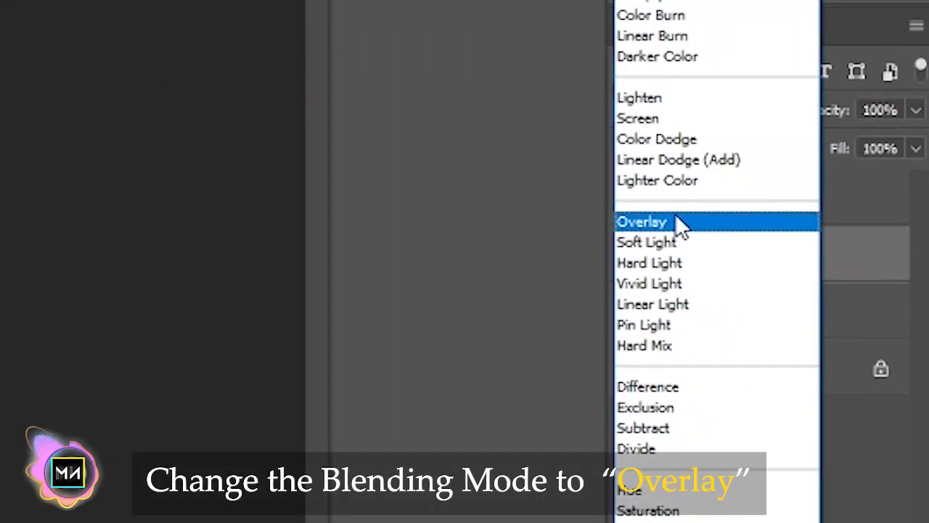
pyautogui.click(681, 222)
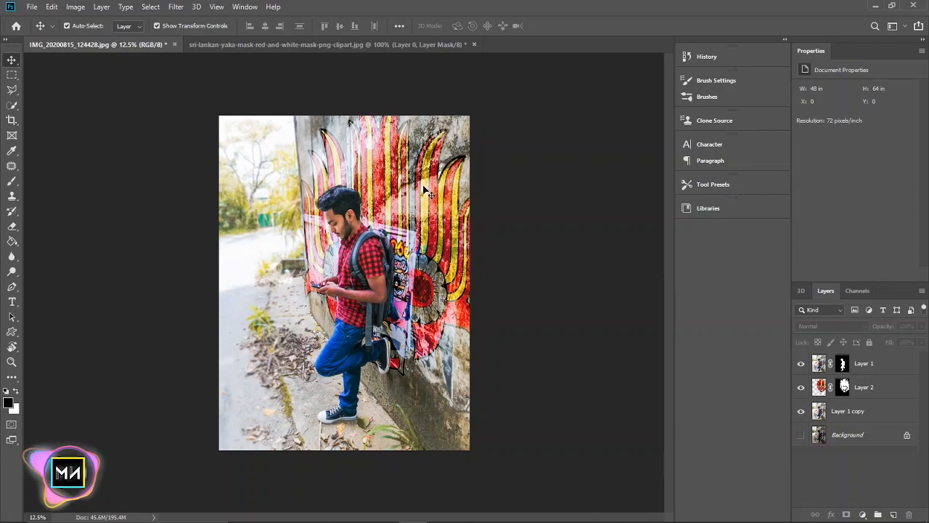
# Select the blended yaka mask on the wall and rotate it slightly counterclockwise.
pyautogui.click(428, 192)
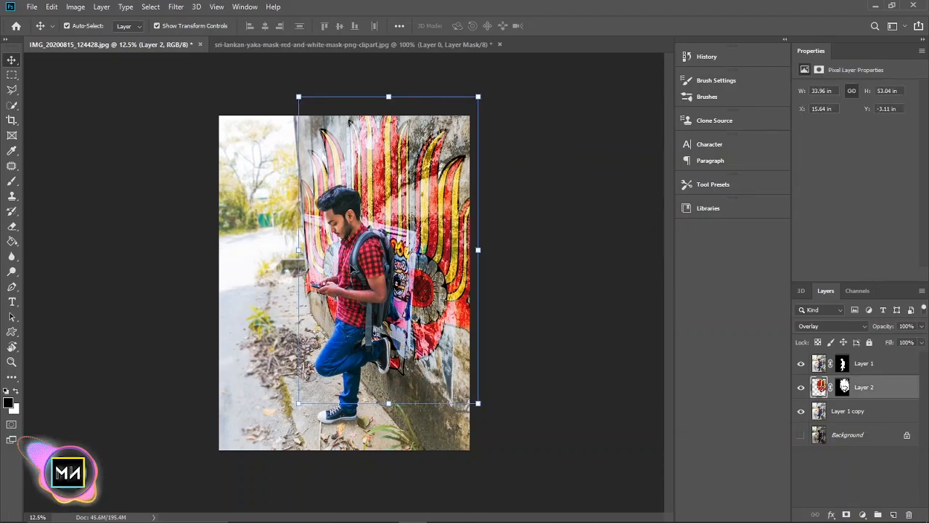
pyautogui.moveTo(490, 90); pyautogui.dragTo(512, 81)
pyautogui.press('Return')
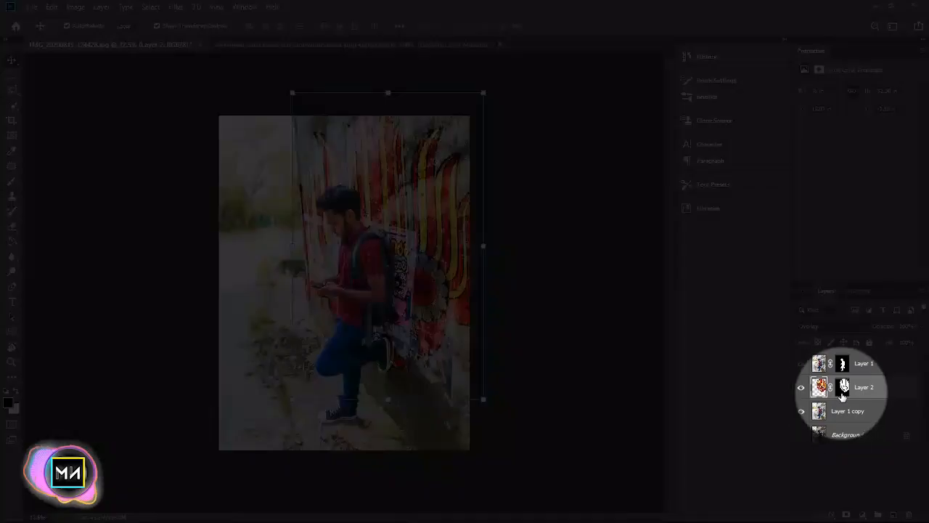
# Rotate the yaka mask artwork by -0.58° and distort its left edge inward to follow the wall.
pyautogui.click(844, 389)
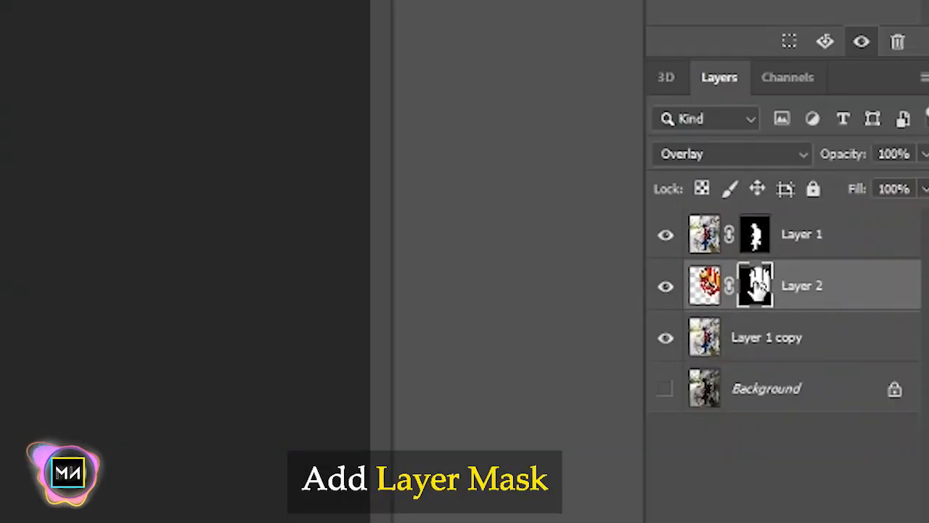
pyautogui.click(719, 285)
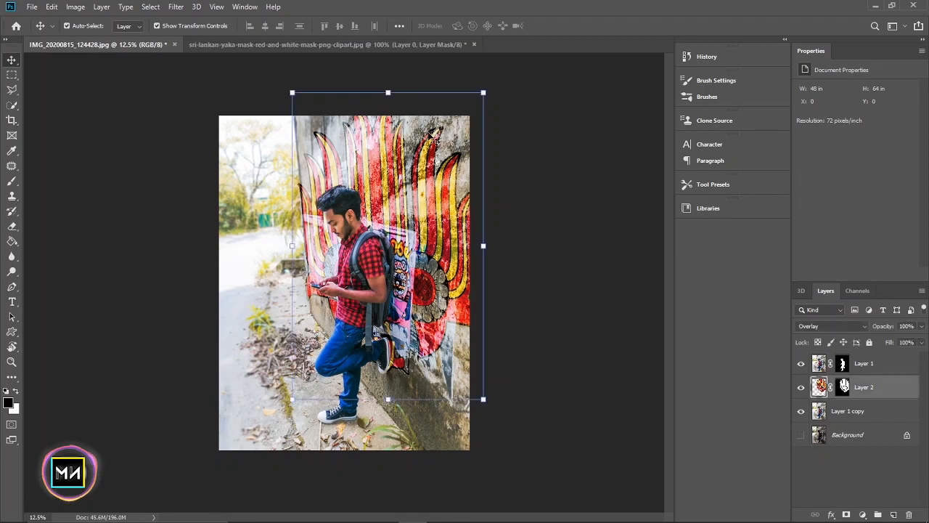
pyautogui.moveTo(493, 89)
pyautogui.mouseDown()
pyautogui.moveTo(489, 77)
pyautogui.moveTo(488, 89)
pyautogui.mouseUp()
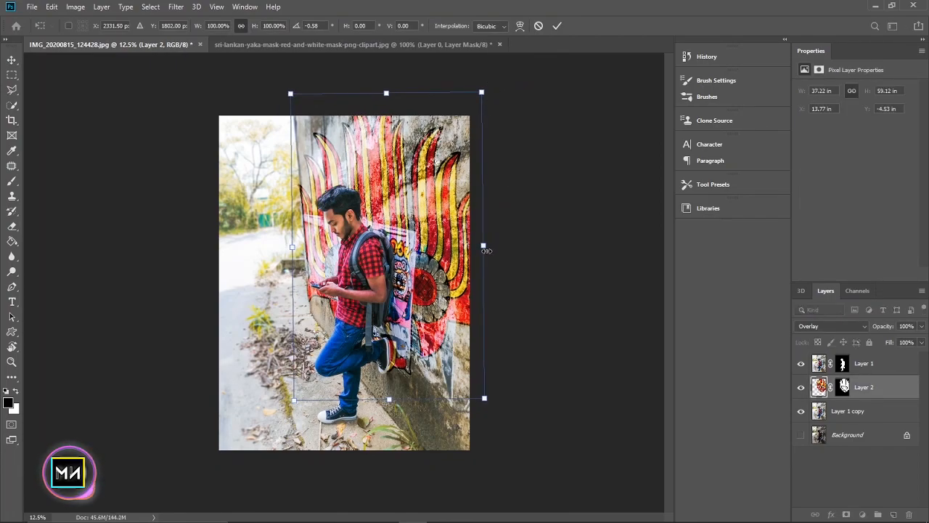
pyautogui.press('ctrl')
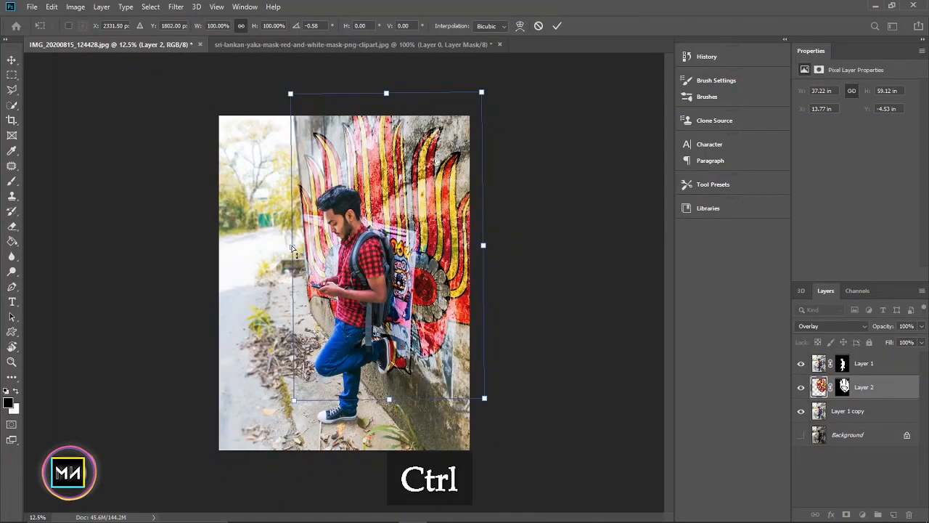
pyautogui.moveTo(292, 249); pyautogui.dragTo(297, 246)
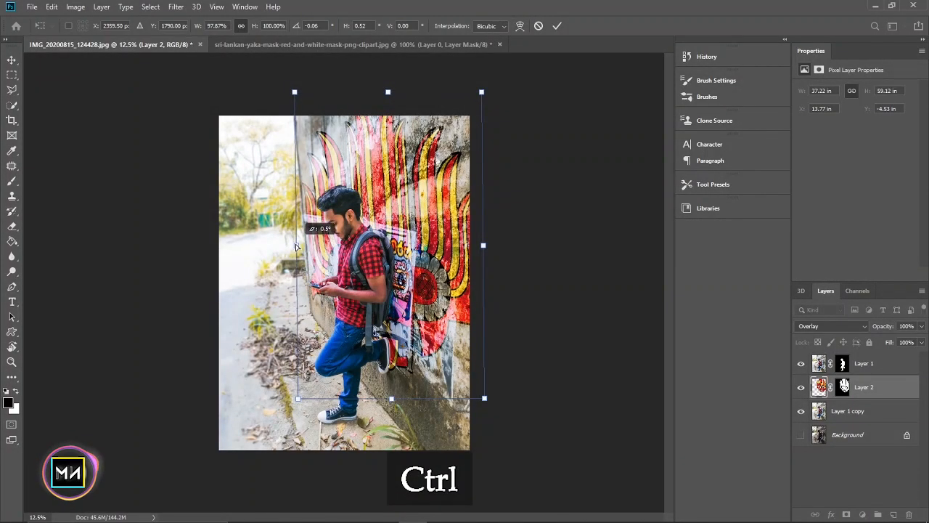
pyautogui.moveTo(297, 402); pyautogui.dragTo(301, 396)
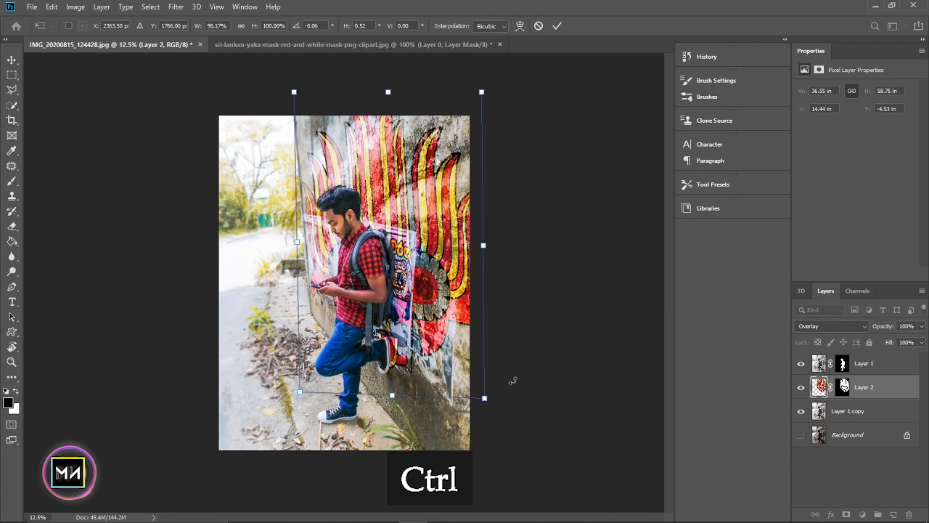
# Distort the yaka mask's remaining corners to fit the wall, apply the transform, and move it up to Y -8.35 in.
pyautogui.moveTo(490, 401); pyautogui.dragTo(476, 404)
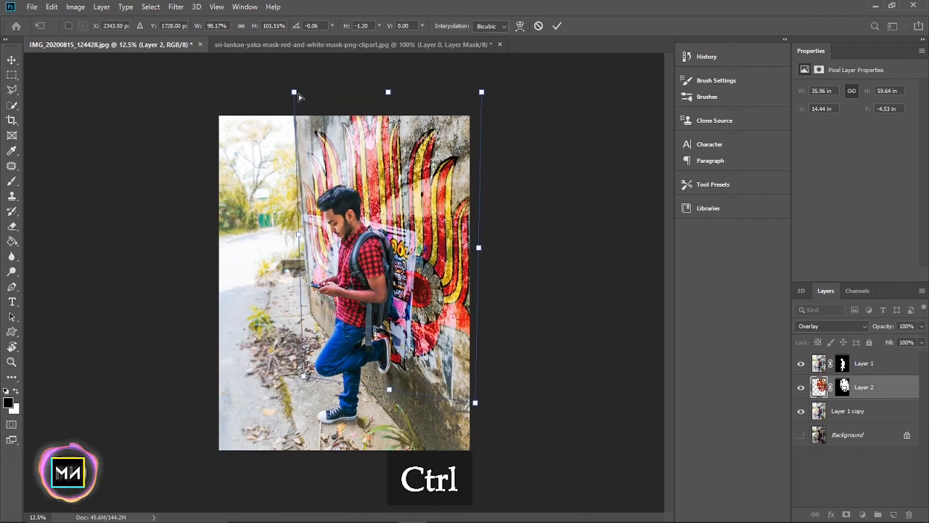
pyautogui.moveTo(297, 93); pyautogui.dragTo(301, 98)
pyautogui.moveTo(305, 243); pyautogui.dragTo(304, 240)
pyautogui.moveTo(483, 92); pyautogui.dragTo(482, 90)
pyautogui.press('Return')
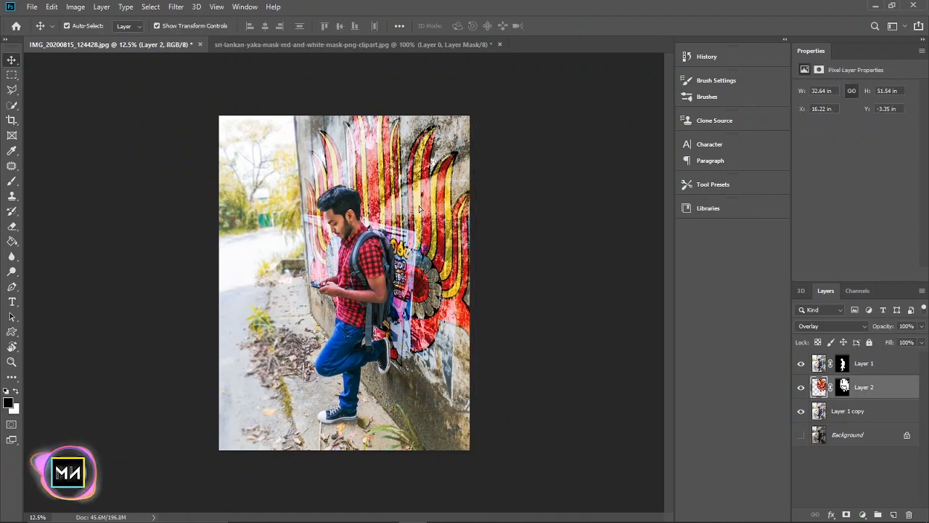
pyautogui.moveTo(417, 229); pyautogui.dragTo(419, 201)
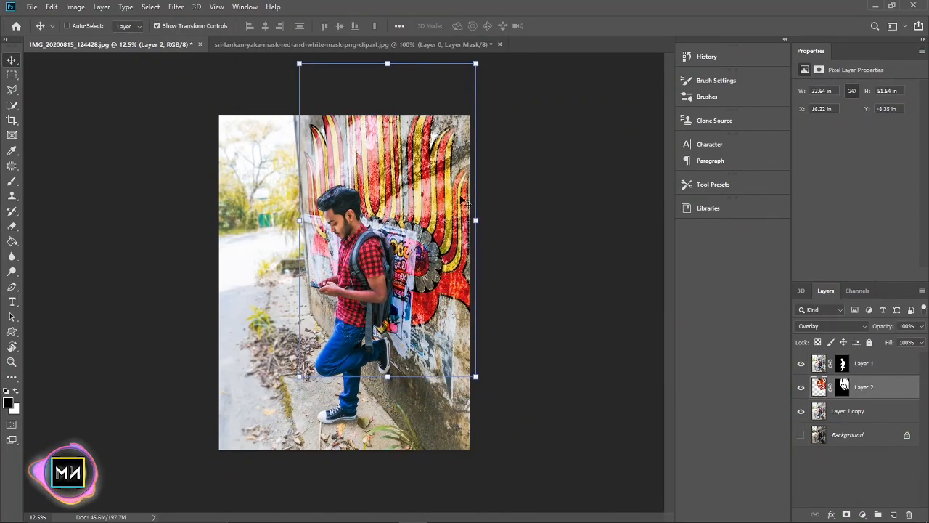
# Soften the yaka mask's flames along the wall's far edge using the Blur Tool with a 600 px brush at 100% strength.
pyautogui.hotkey('ctrl', '+')
pyautogui.hotkey('ctrl', '+')
pyautogui.hotkey('ctrl', '+')
pyautogui.hotkey('ctrl', '+')
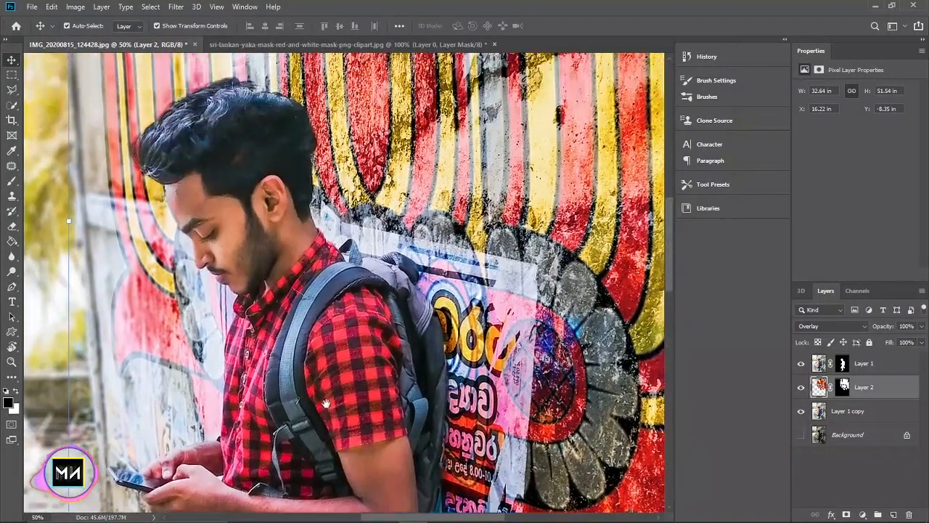
pyautogui.scroll(3, 326, 403)
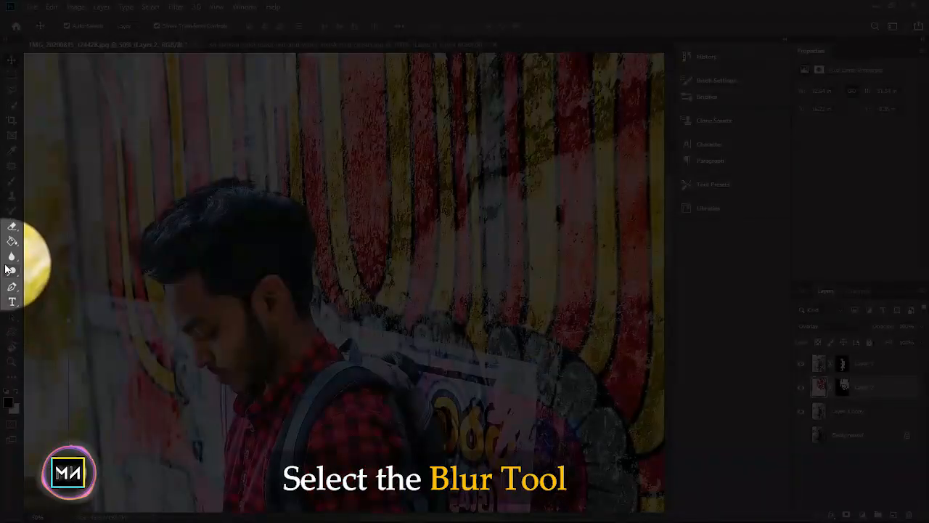
pyautogui.click(12, 258)
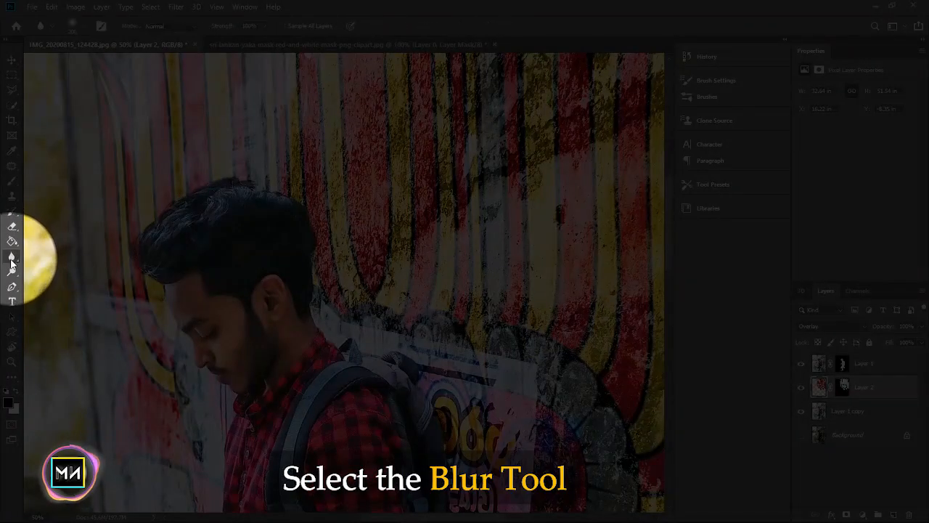
pyautogui.scroll(2, 161, 305)
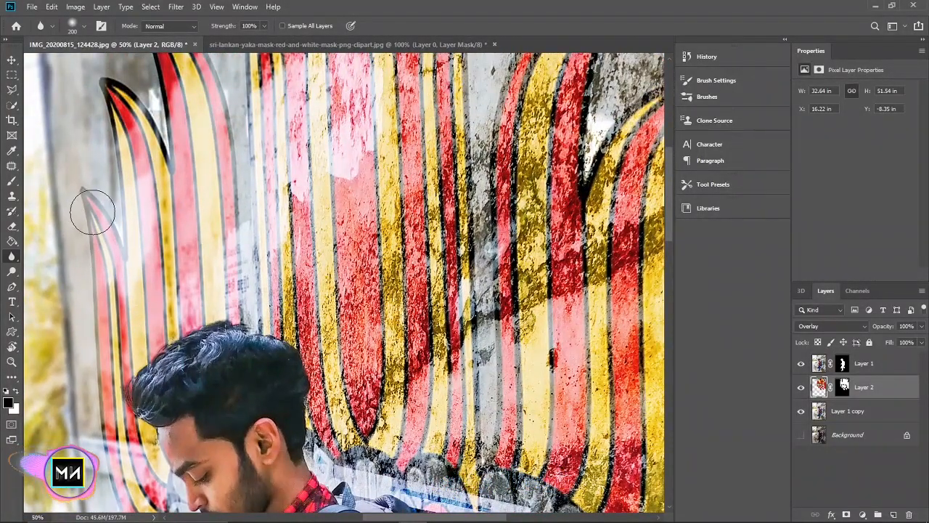
pyautogui.scroll(4, 145, 247)
pyautogui.scroll(-15, 109, 304)
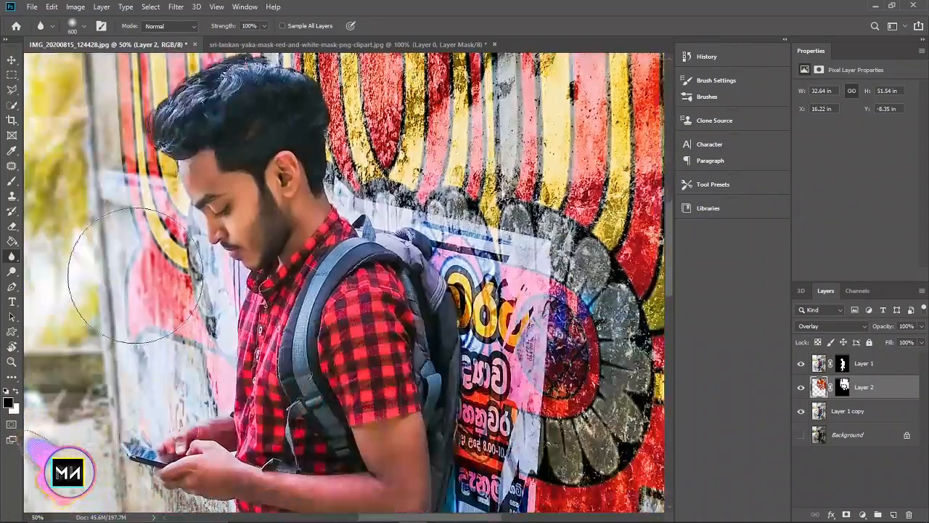
pyautogui.scroll(12, 174, 232)
pyautogui.scroll(7, 160, 131)
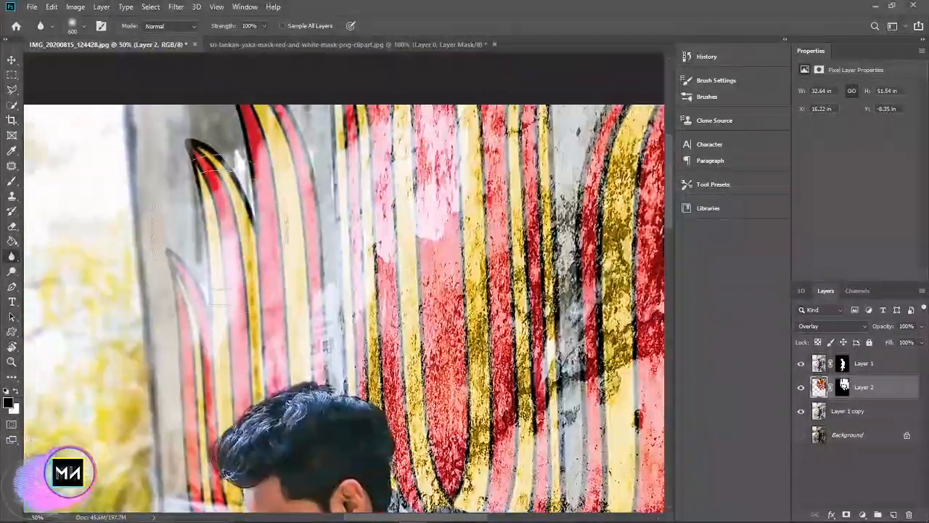
pyautogui.scroll(-10, 274, 201)
pyautogui.hscroll(10, 275, 201)
pyautogui.scroll(8, 274, 202)
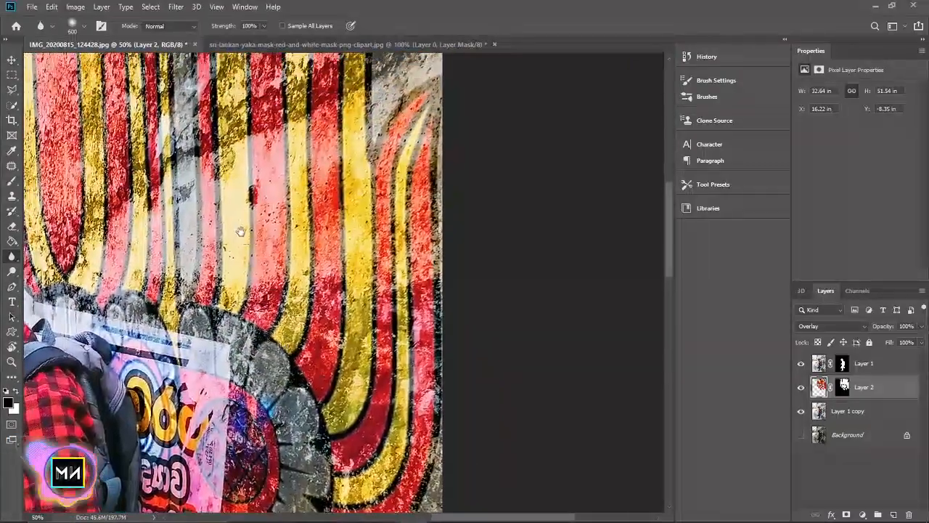
pyautogui.hscroll(-12, 274, 201)
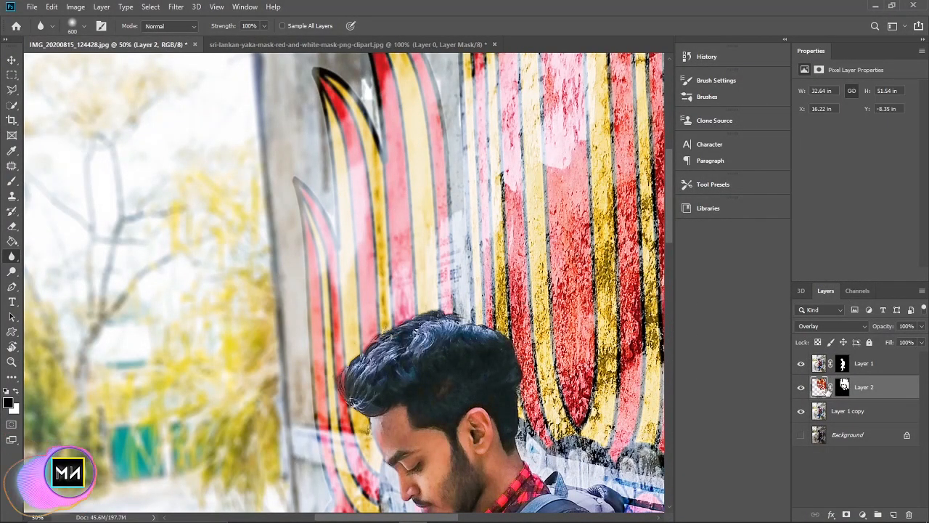
# Fade the flames near the wall's far edge by painting black on Layer 2's layer mask with a 400 px brush at 14% opacity.
pyautogui.click(842, 386)
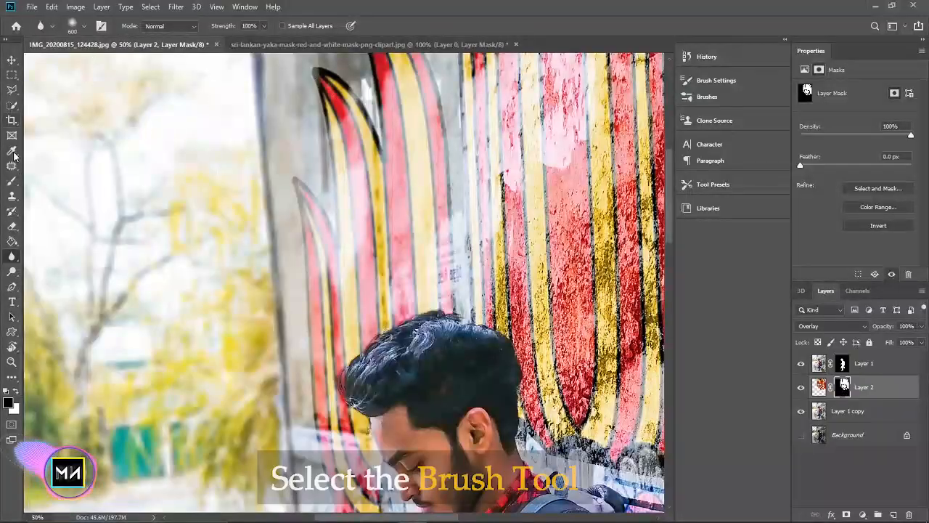
pyautogui.click(13, 182)
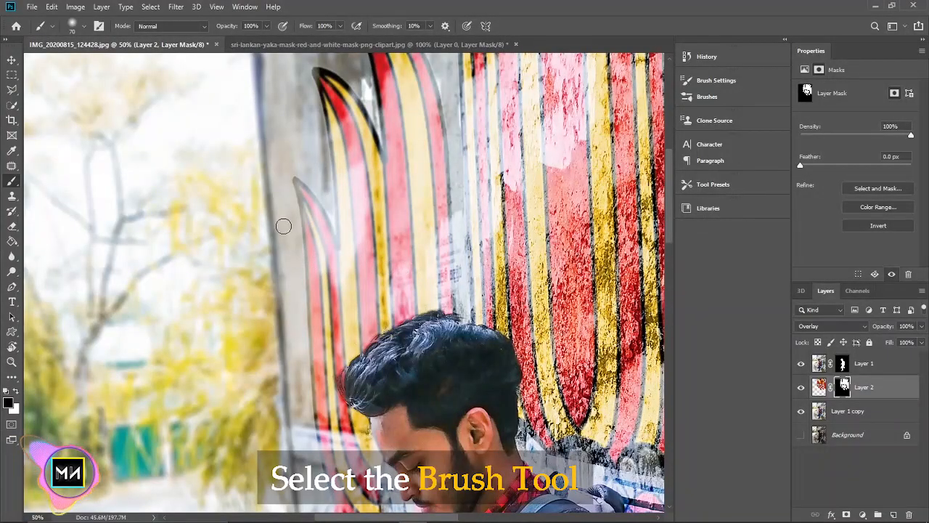
pyautogui.press(']')
pyautogui.press(']')
pyautogui.click(266, 26)
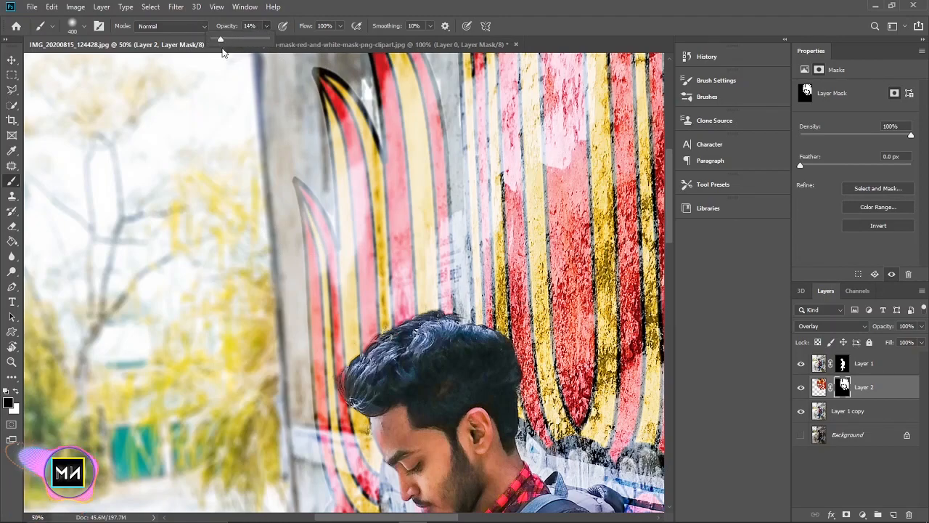
pyautogui.moveTo(284, 151)
pyautogui.mouseDown()
pyautogui.moveTo(304, 376)
pyautogui.moveTo(284, 183)
pyautogui.moveTo(325, 201)
pyautogui.mouseUp()
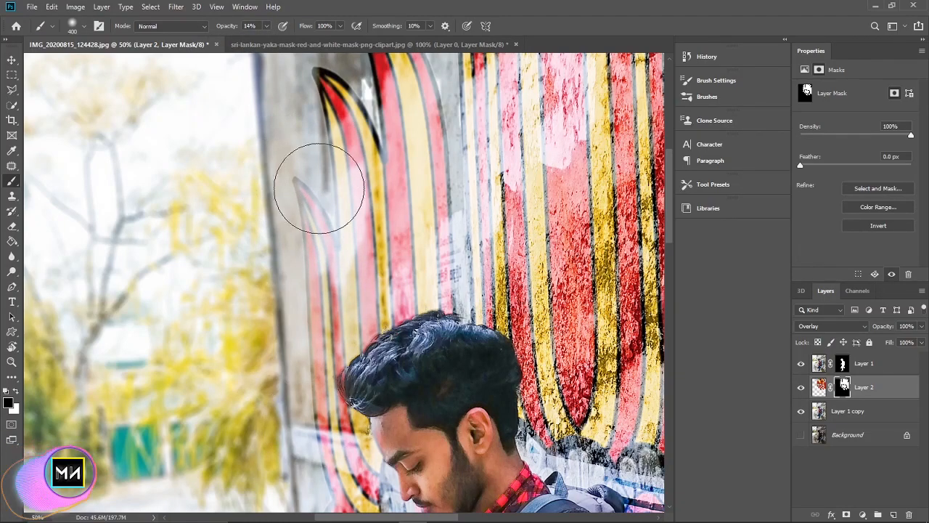
pyautogui.scroll(3, 326, 201)
pyautogui.moveTo(392, 172)
pyautogui.mouseDown()
pyautogui.moveTo(285, 312)
pyautogui.moveTo(291, 232)
pyautogui.moveTo(313, 237)
pyautogui.moveTo(338, 150)
pyautogui.mouseUp()
pyautogui.hotkey('ctrl', 'z')
pyautogui.hotkey('ctrl', '-')
pyautogui.hotkey('ctrl', '-')
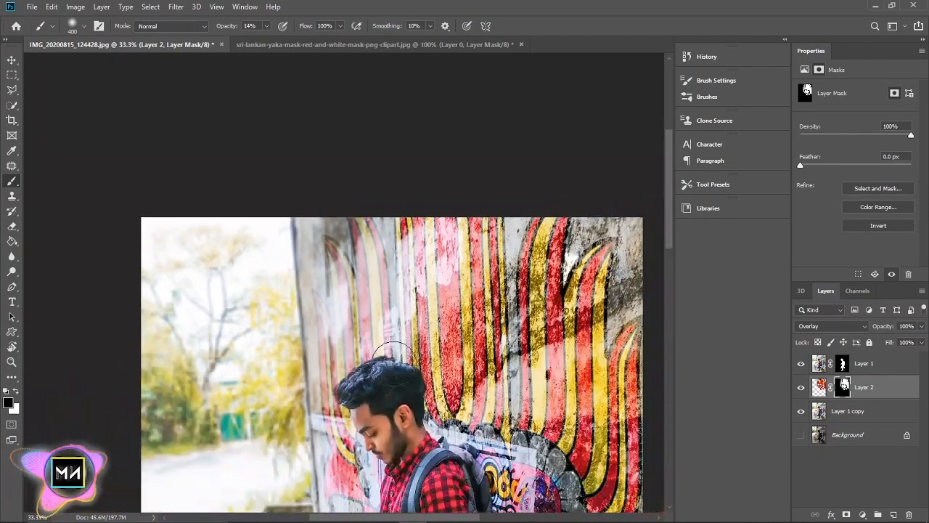
pyautogui.moveTo(317, 408); pyautogui.dragTo(320, 288)
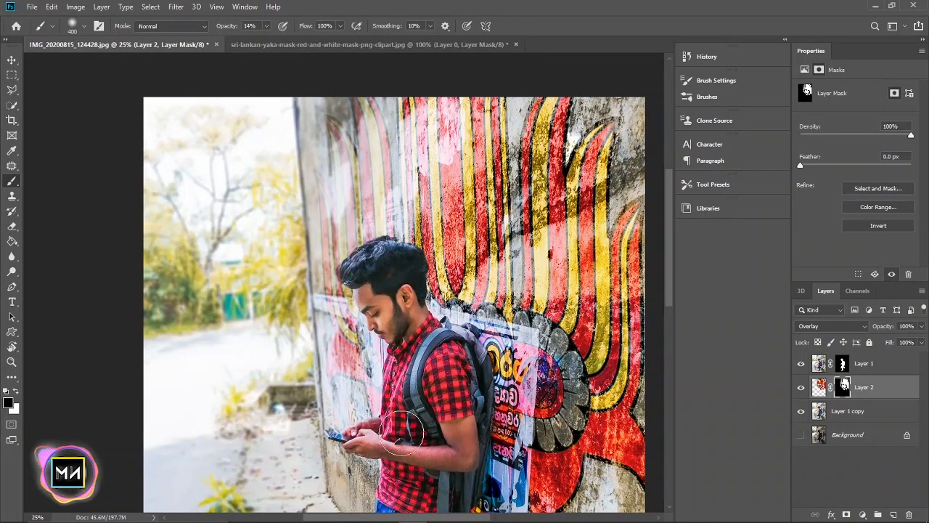
# Deselect the layers and check the whole composite.
pyautogui.click(11, 61)
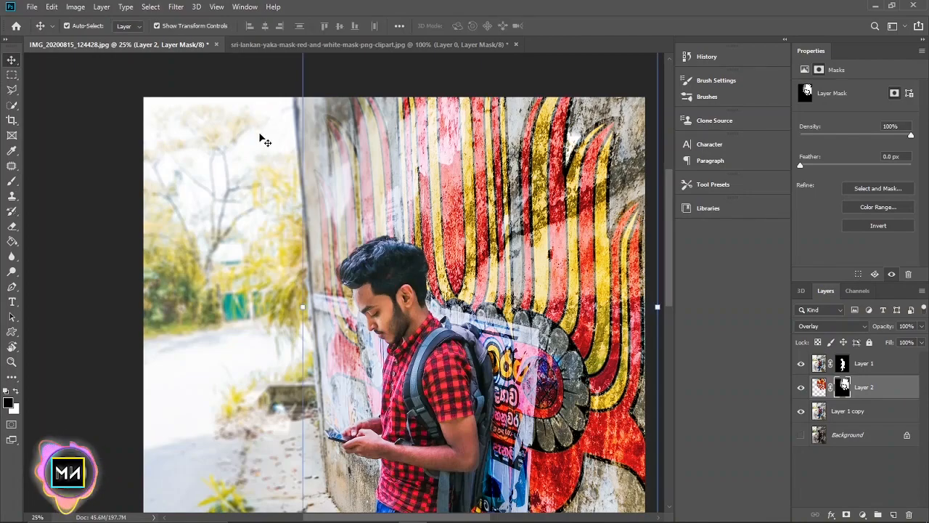
pyautogui.hotkey('ctrl', 't')
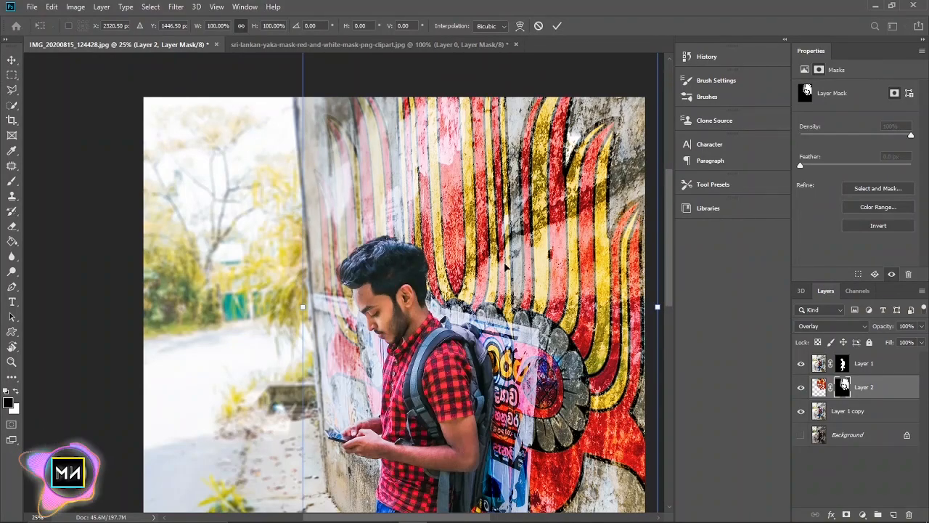
pyautogui.press('Return')
pyautogui.hotkey('ctrl', '0')
pyautogui.click(592, 328)
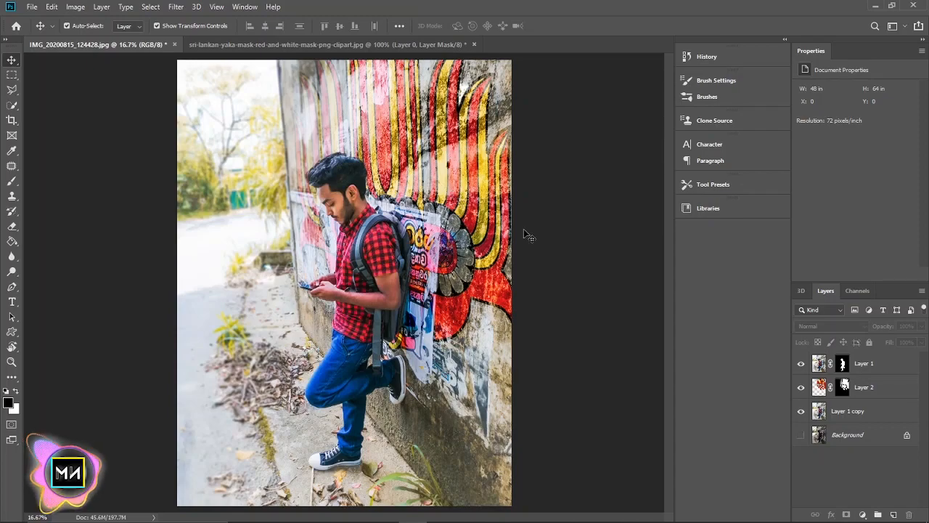
# Add a Levels adjustment layer above Layer 1 with black input 43 and midtones 1.25, and deselect it.
pyautogui.click(488, 221)
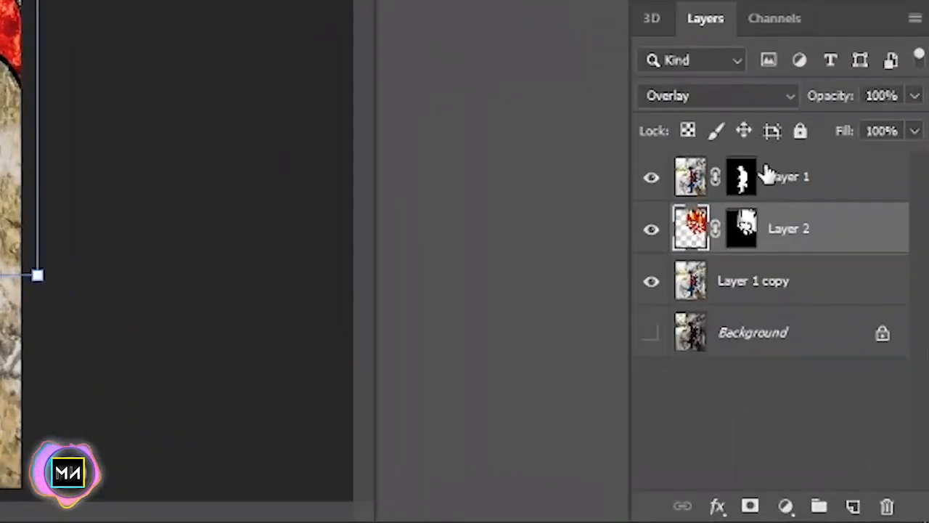
pyautogui.click(852, 363)
pyautogui.click(785, 506)
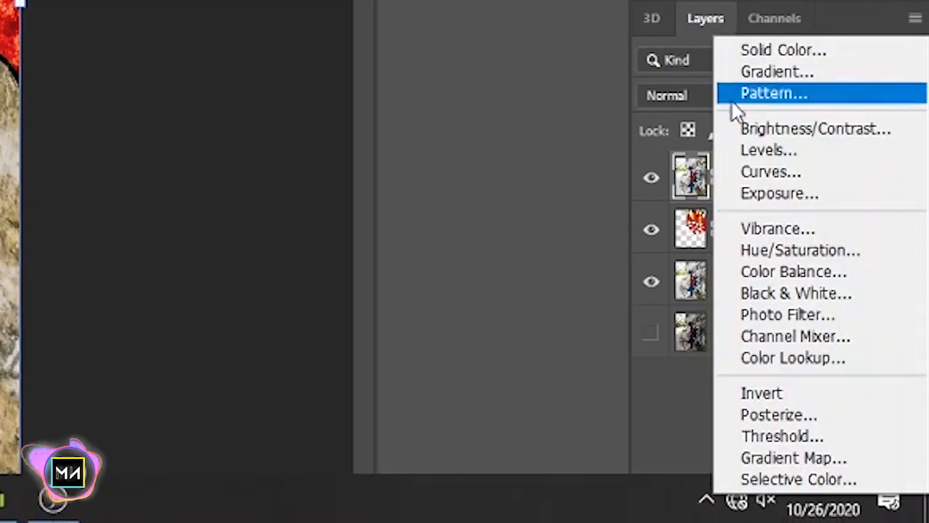
pyautogui.click(780, 151)
pyautogui.moveTo(815, 173); pyautogui.dragTo(913, 174)
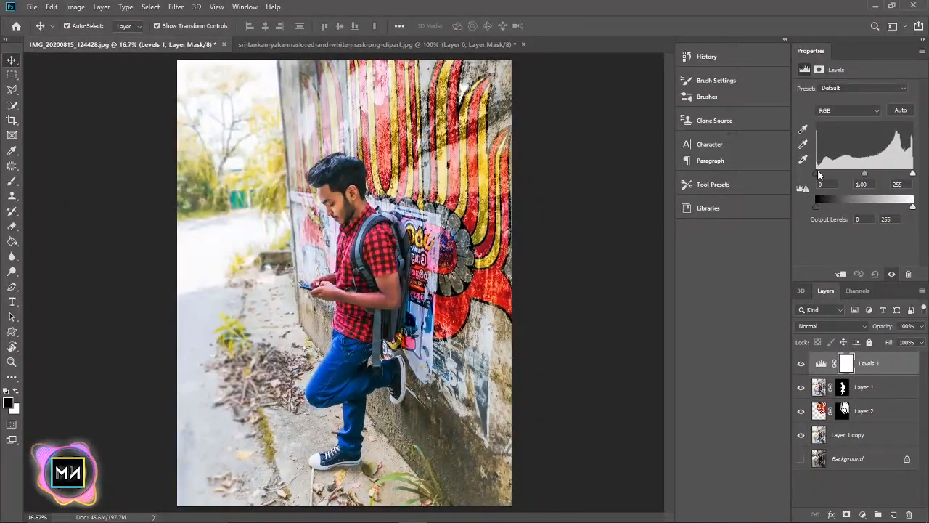
pyautogui.moveTo(829, 174)
pyautogui.mouseDown()
pyautogui.moveTo(879, 175)
pyautogui.moveTo(834, 180)
pyautogui.mouseUp()
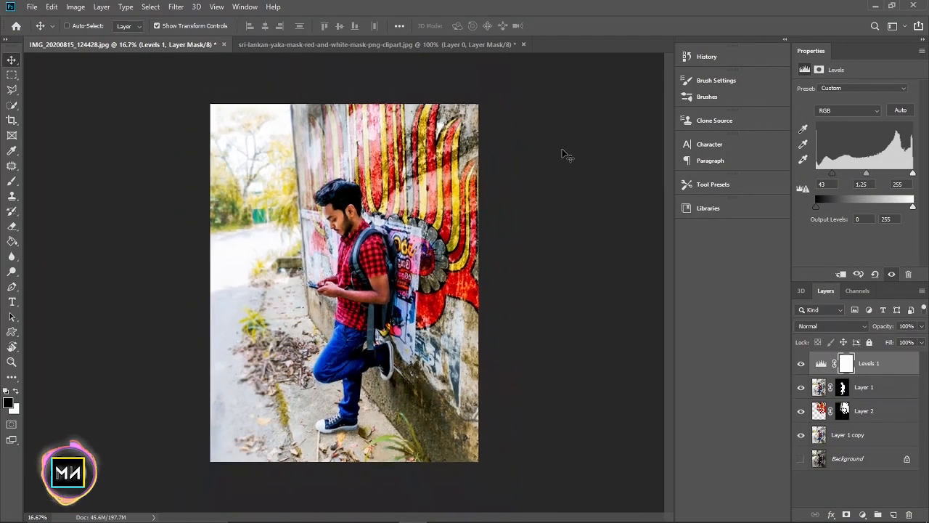
pyautogui.click(551, 148)
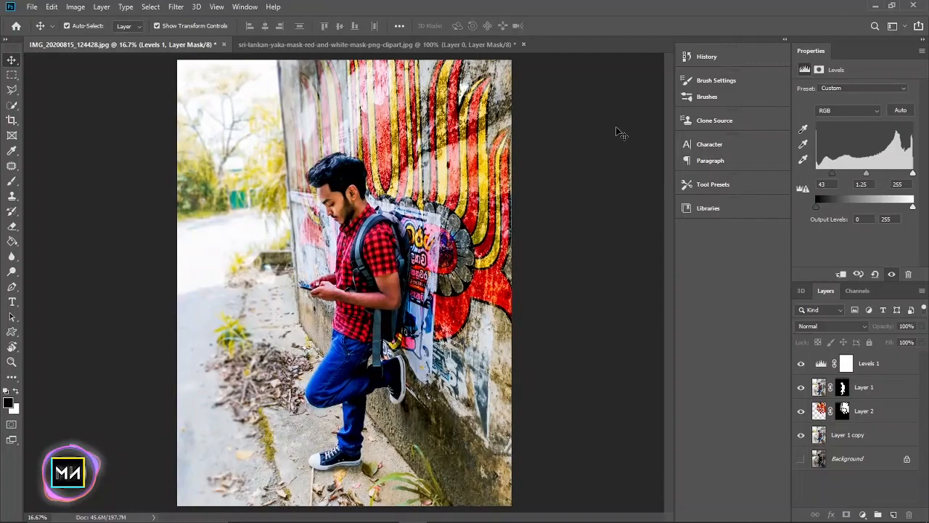
# Select Layer 2's mask and compare the poster behind the backpack with the yaka mask layer hidden and shown.
pyautogui.click(843, 411)
pyautogui.scroll(3, 428, 247)
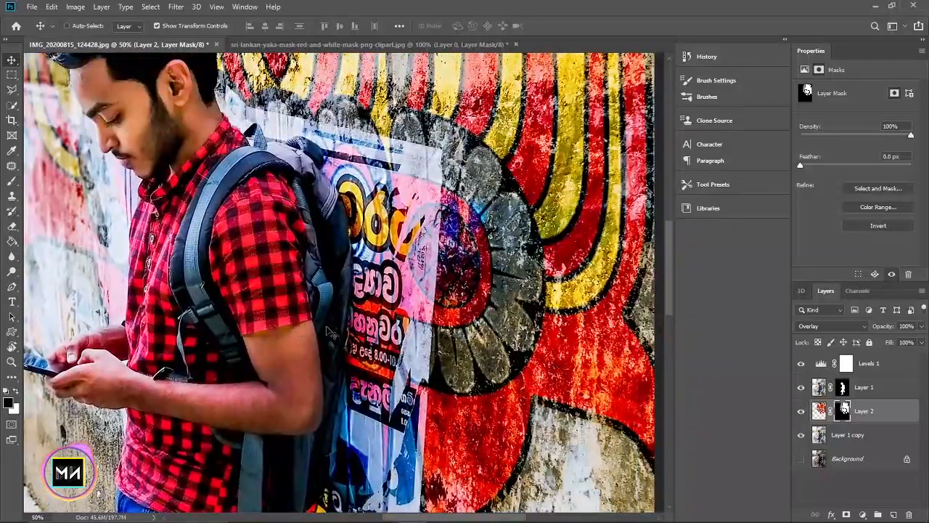
pyautogui.scroll(1, 327, 333)
pyautogui.click(801, 414)
pyautogui.click(802, 414)
pyautogui.click(801, 414)
pyautogui.click(801, 413)
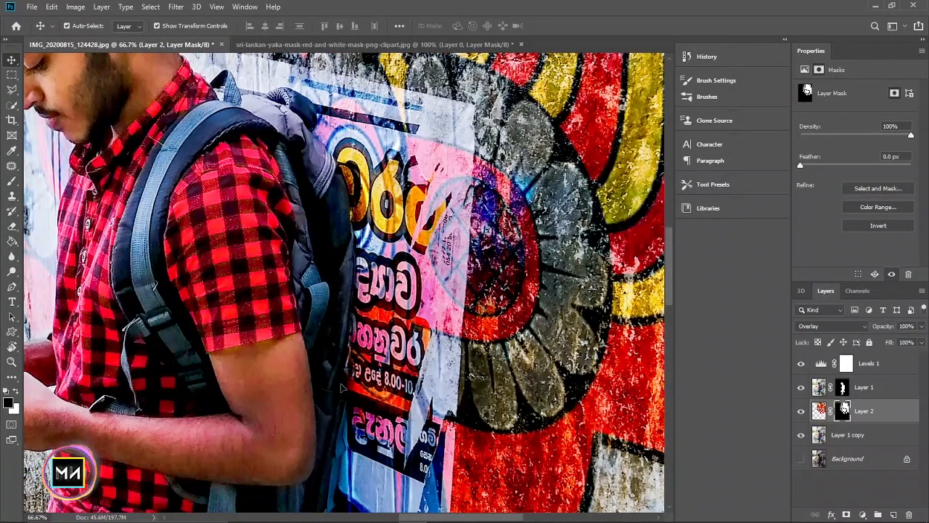
# Paint black on Layer 2's mask over the poster behind the backpack with a 200 px brush at 71% opacity.
pyautogui.press('b')
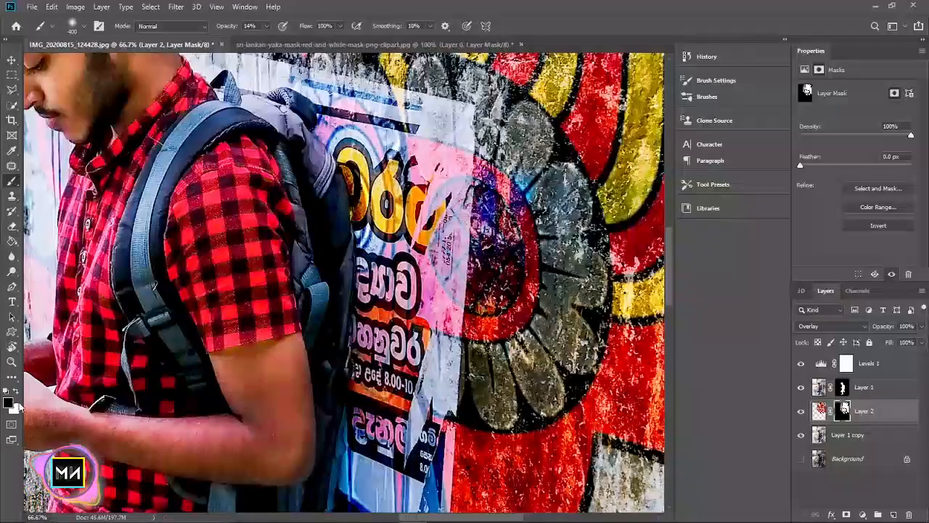
pyautogui.scroll(2, 387, 202)
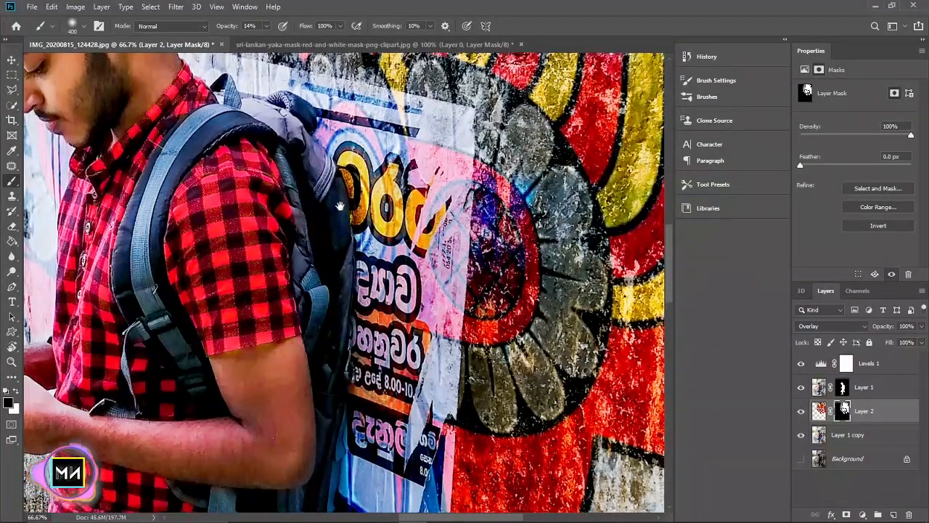
pyautogui.press('[')
pyautogui.press('[')
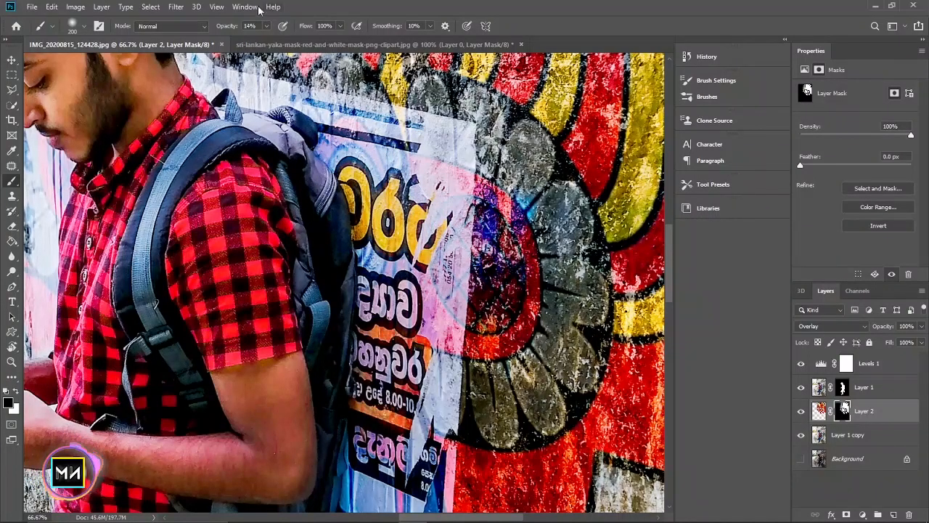
pyautogui.scroll(-5, 372, 182)
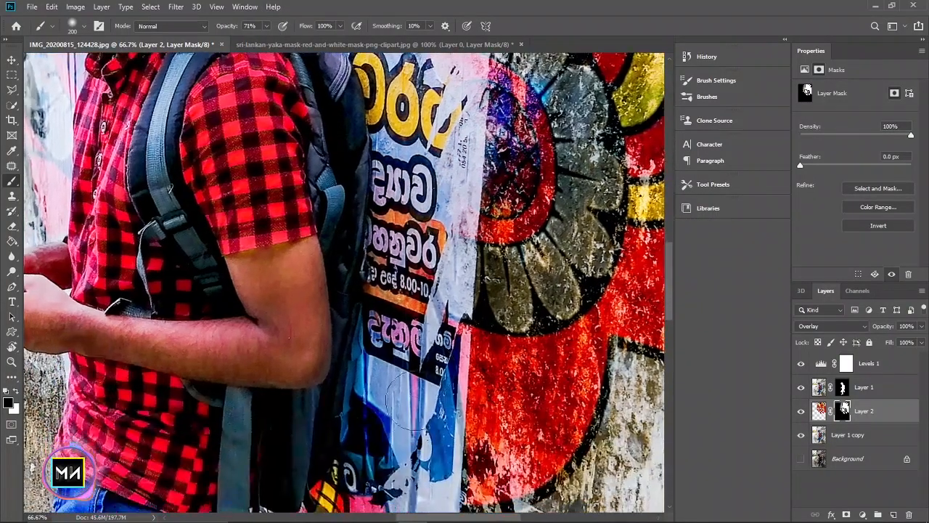
pyautogui.scroll(-5, 370, 181)
pyautogui.scroll(13, 414, 371)
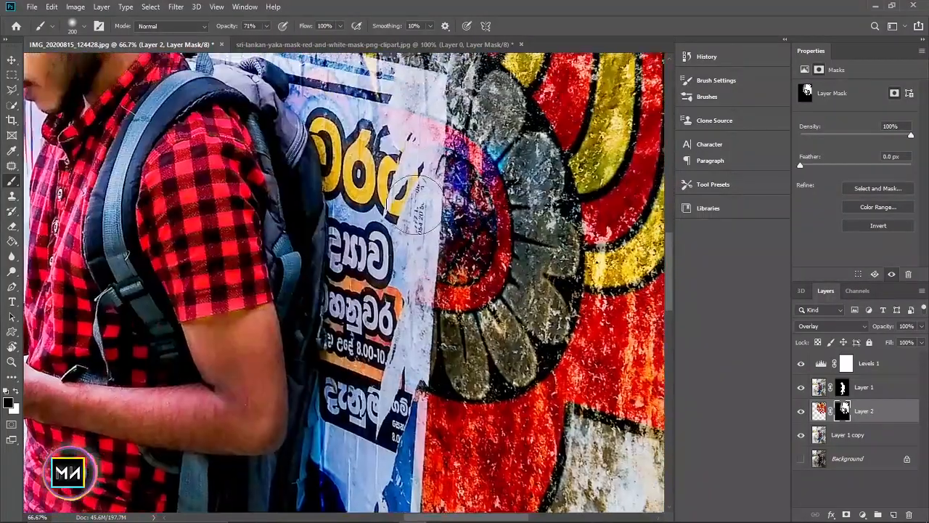
# Refine Layer 2's mask on the wall in front of the man, cleaning the red shape's edge with a 70 px brush at 71% opacity.
pyautogui.hscroll(-8, 217, 283)
pyautogui.scroll(3, 218, 283)
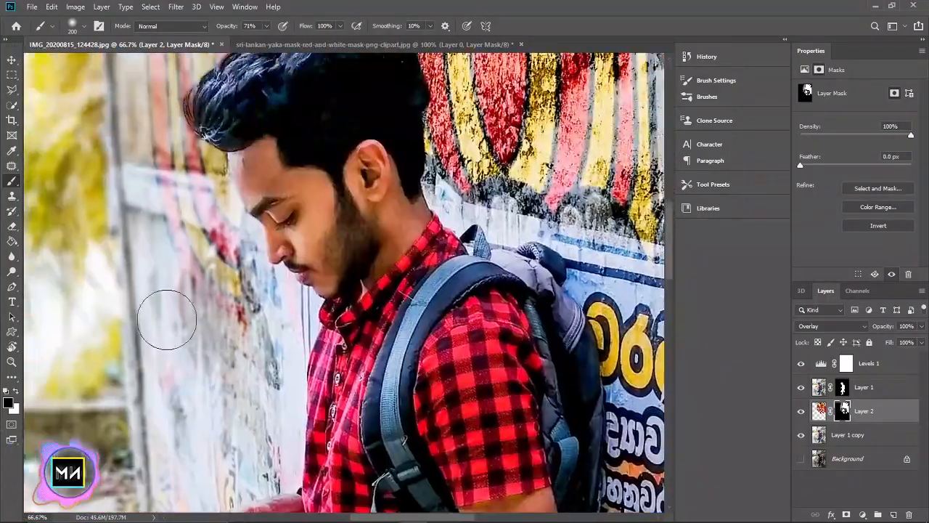
pyautogui.hscroll(2, 187, 285)
pyautogui.scroll(-1, 187, 285)
pyautogui.moveTo(190, 349)
pyautogui.mouseDown()
pyautogui.moveTo(203, 275)
pyautogui.moveTo(207, 392)
pyautogui.mouseUp()
pyautogui.press('[')
pyautogui.press('[')
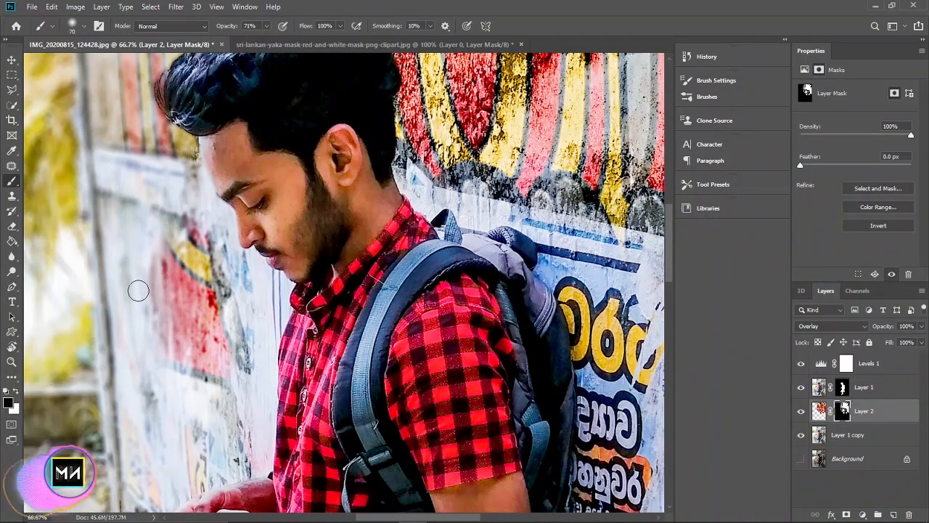
pyautogui.moveTo(143, 244); pyautogui.dragTo(160, 357)
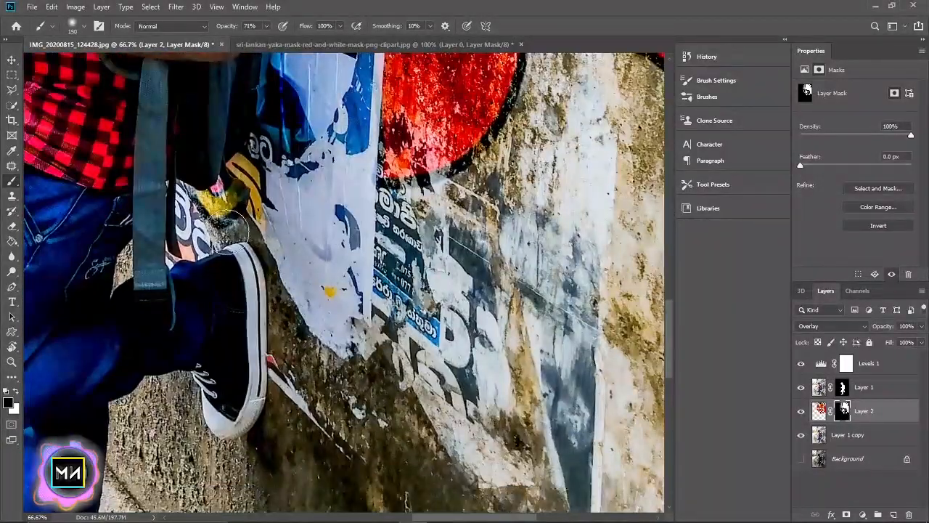
# Paint out the mask colours above the raised shoe on Layer 2's mask with a 150 px brush at 71% opacity.
pyautogui.moveTo(225, 225); pyautogui.dragTo(232, 217)
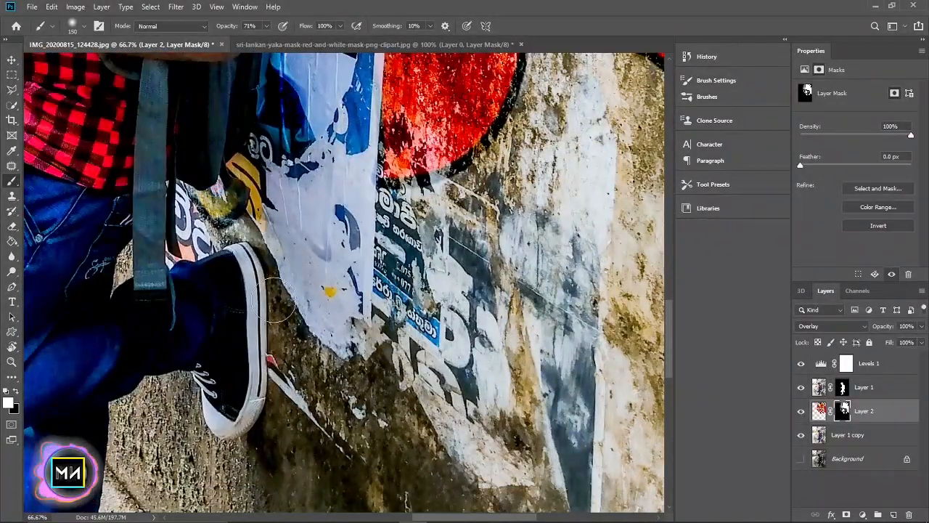
pyautogui.press('x')
pyautogui.scroll(-2, 290, 189)
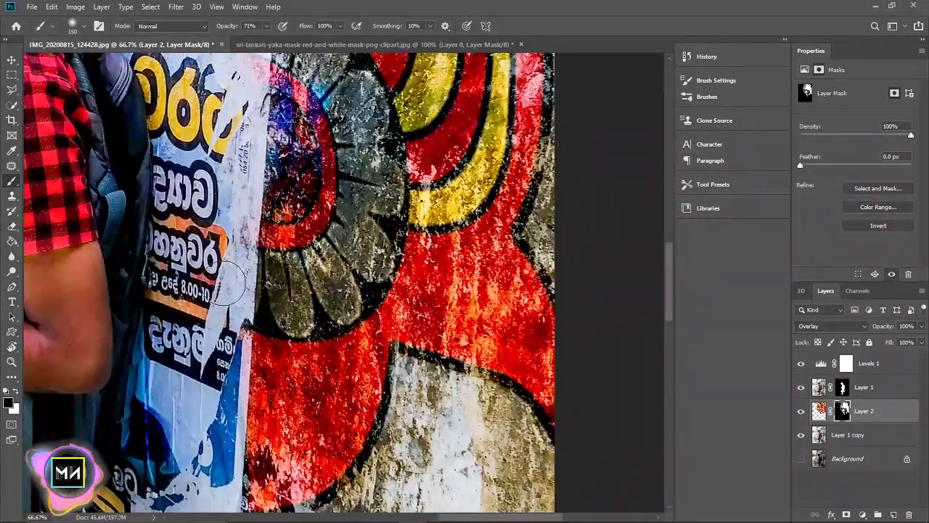
pyautogui.scroll(-3, 278, 307)
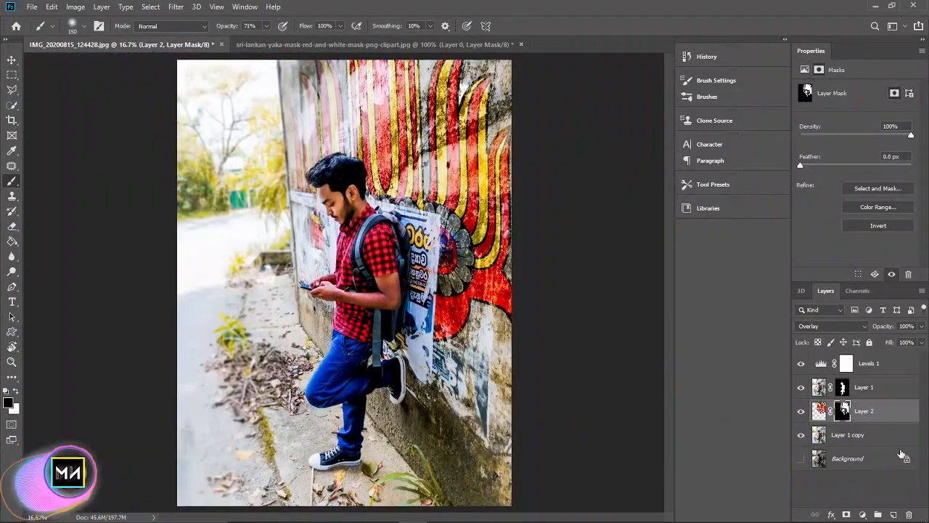
# Add a Levels adjustment with black input 27 and midtones 1.44, clipped to Layer 1 copy.
pyautogui.click(874, 435)
pyautogui.click(801, 435)
pyautogui.click(801, 435)
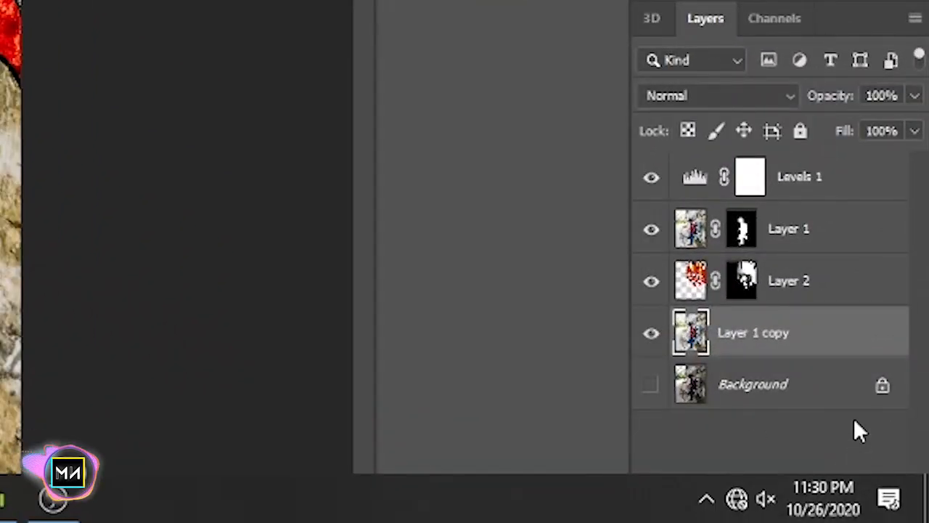
pyautogui.click(786, 506)
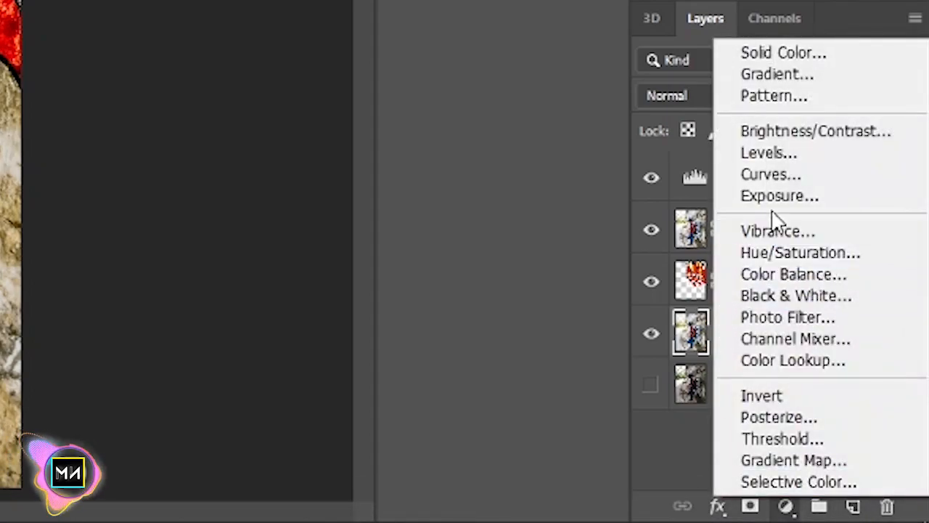
pyautogui.click(787, 164)
pyautogui.moveTo(816, 172); pyautogui.dragTo(858, 174)
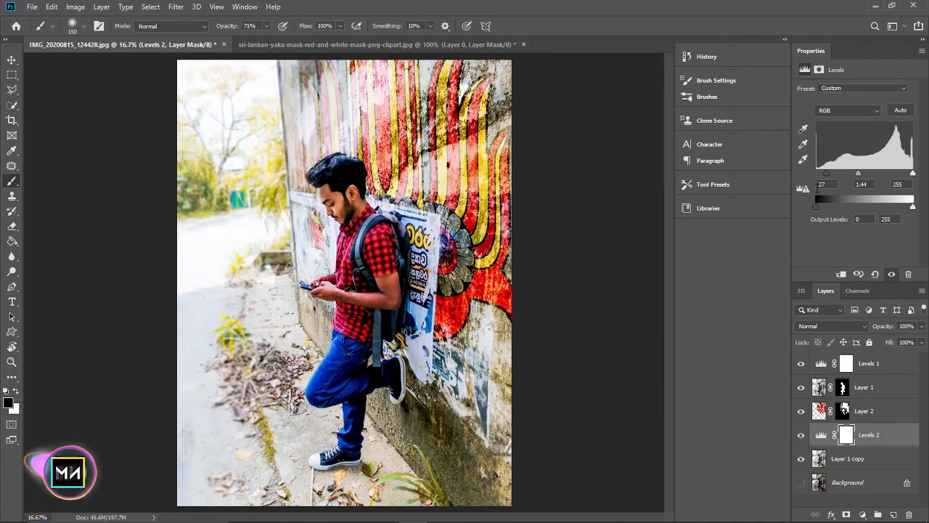
pyautogui.click(842, 275)
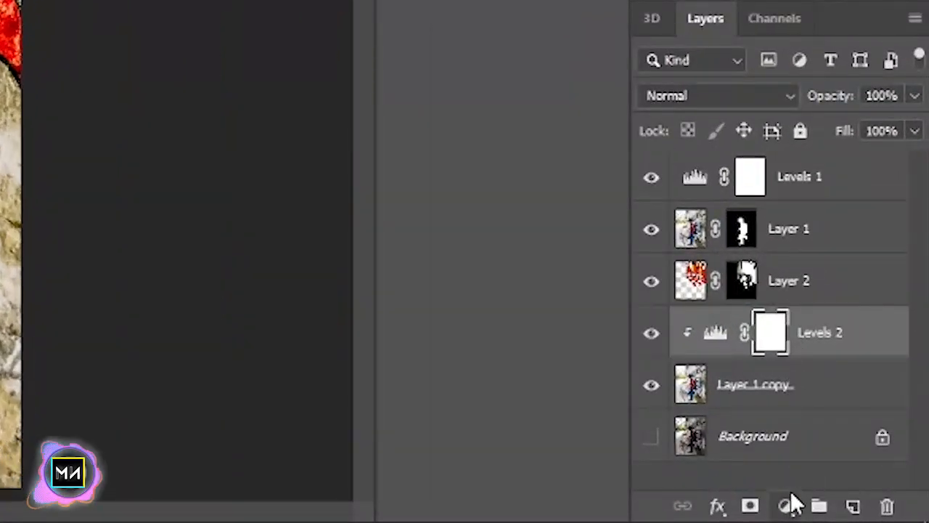
# Add a Brightness/Contrast adjustment above Levels 2, lower its brightness to darken the background, and clip it to Layer 1 copy.
pyautogui.click(788, 505)
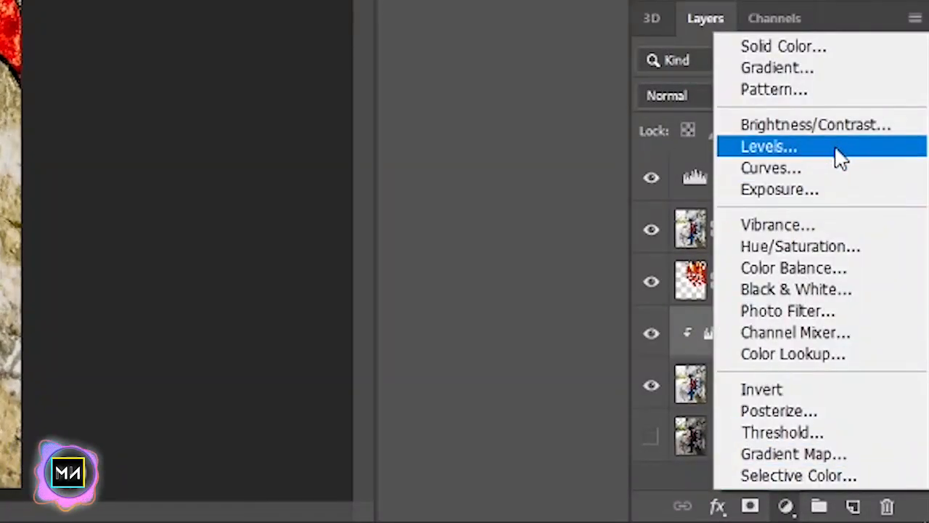
pyautogui.click(807, 123)
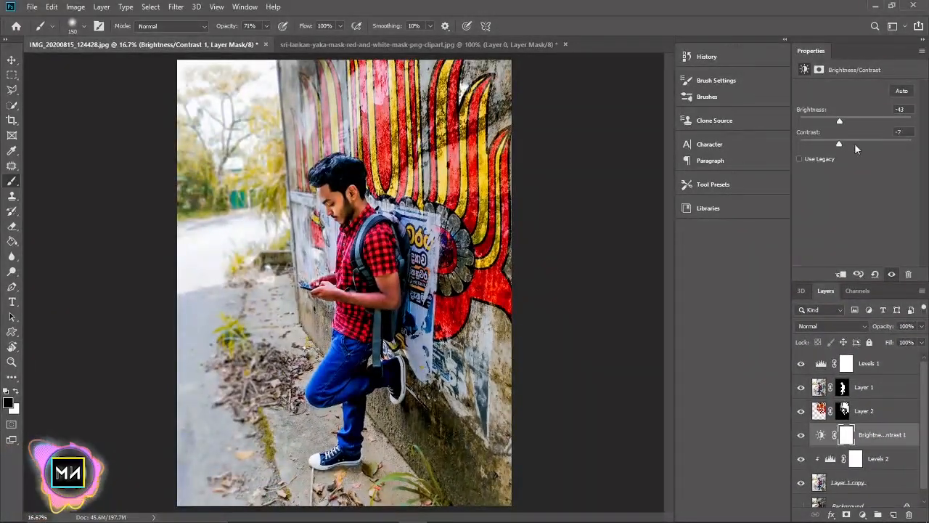
pyautogui.moveTo(854, 143); pyautogui.dragTo(846, 127)
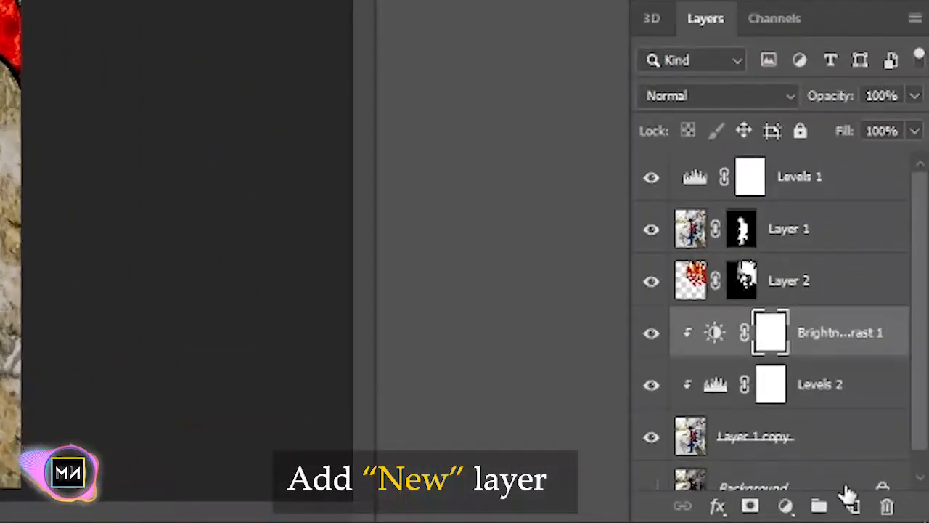
# Paint dark grey over the ground on a new layer with a brush up to 1900 px at 71% opacity, and blend it as Overlay.
pyautogui.click(893, 514)
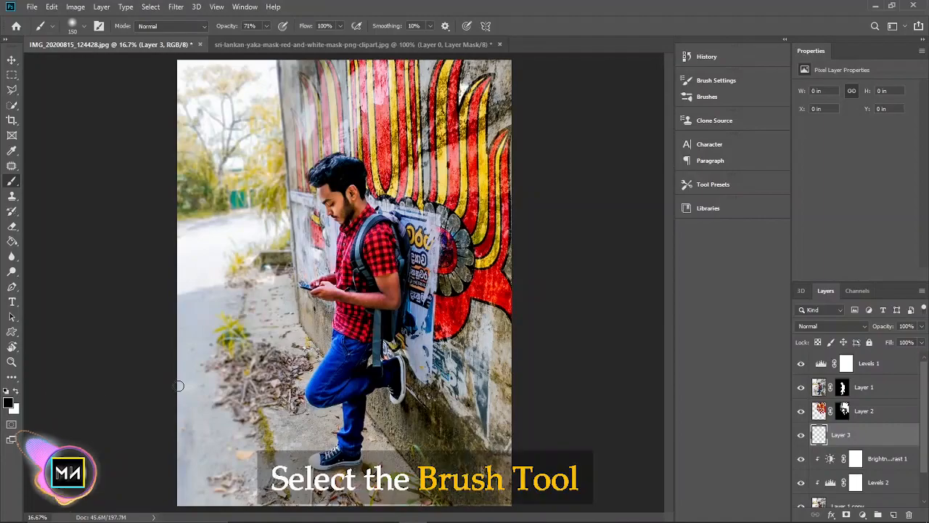
pyautogui.click(8, 403)
pyautogui.moveTo(675, 324); pyautogui.dragTo(528, 321)
pyautogui.click(869, 211)
pyautogui.press('b')
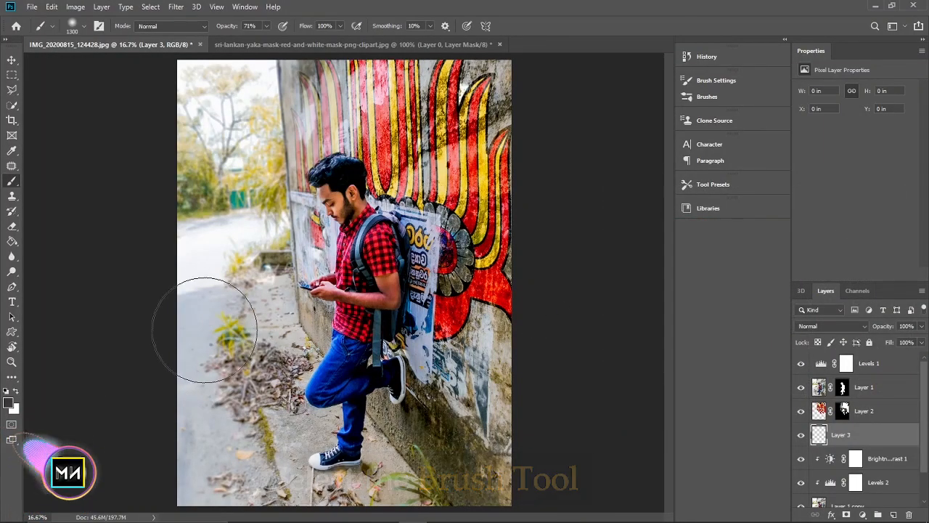
pyautogui.moveTo(227, 321); pyautogui.dragTo(501, 508)
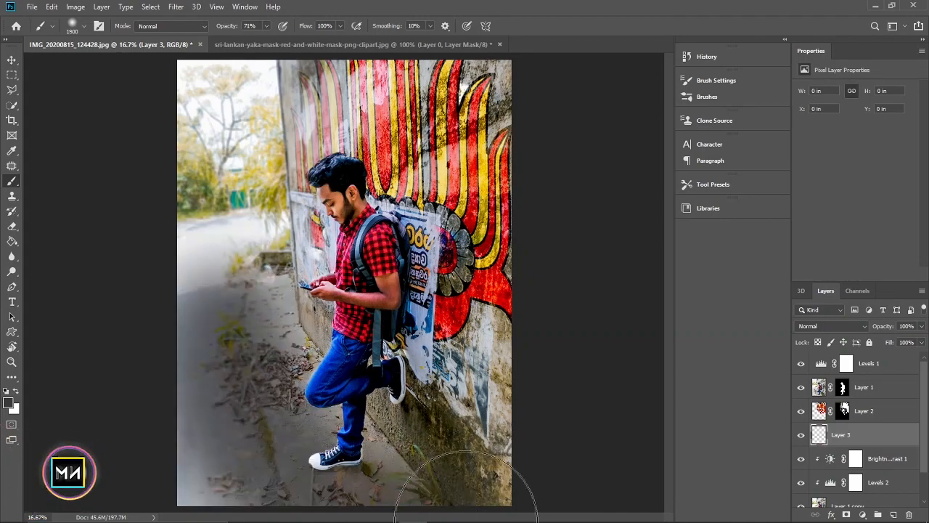
pyautogui.click(831, 326)
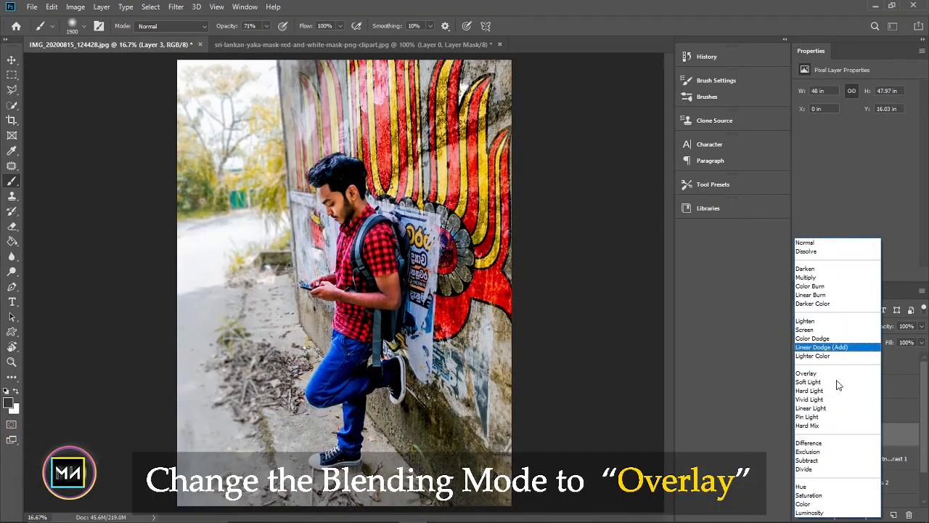
pyautogui.click(806, 373)
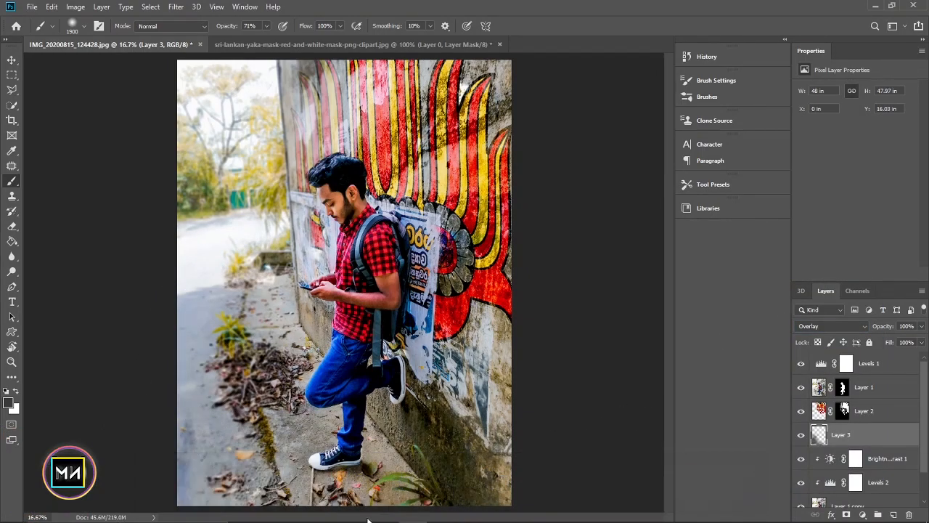
pyautogui.moveTo(166, 373); pyautogui.dragTo(207, 42)
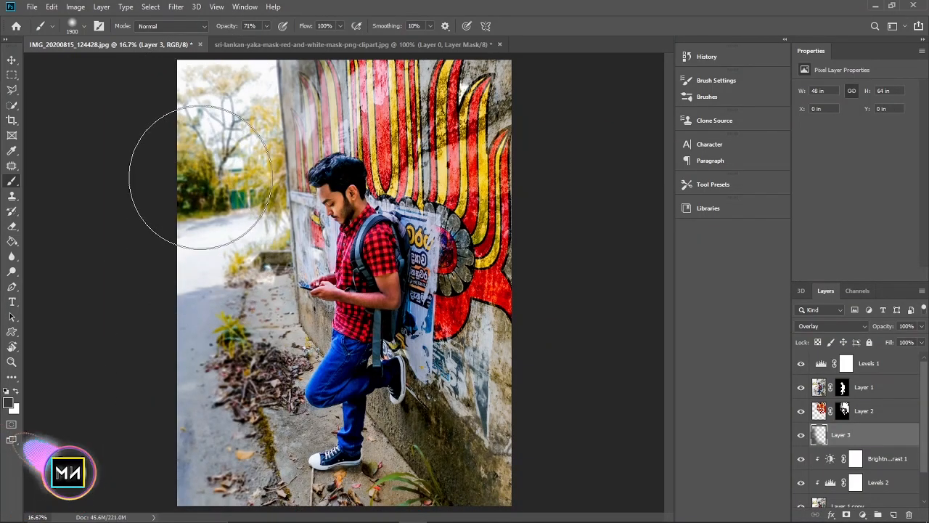
pyautogui.press('x')
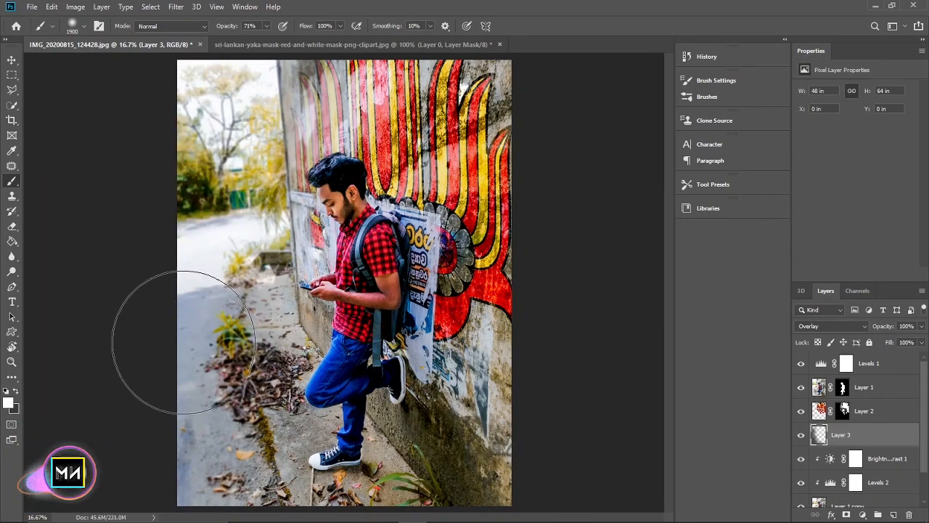
pyautogui.hotkey('ctrl', 'z')
pyautogui.moveTo(203, 257)
pyautogui.mouseDown()
pyautogui.moveTo(196, 361)
pyautogui.moveTo(200, 344)
pyautogui.moveTo(212, 410)
pyautogui.mouseUp()
pyautogui.hotkey('ctrl', 'z')
# Deepen the dark grey shading along the lower wall on Layer 3 with a 1500 px brush, and select the Levels 1 adjustment.
pyautogui.click(7, 390)
pyautogui.press('space')
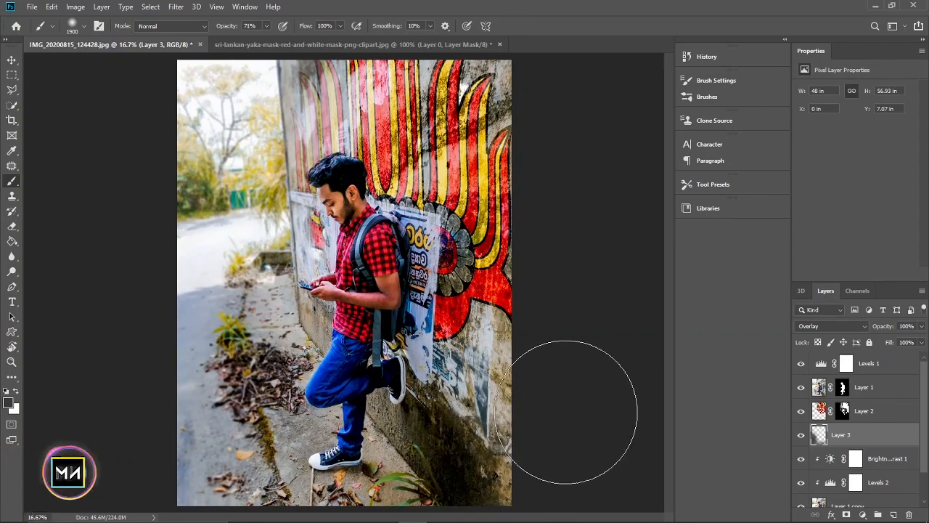
pyautogui.press('[')
pyautogui.press('[')
pyautogui.press('[')
pyautogui.press('[')
pyautogui.hotkey('ctrl', '-')
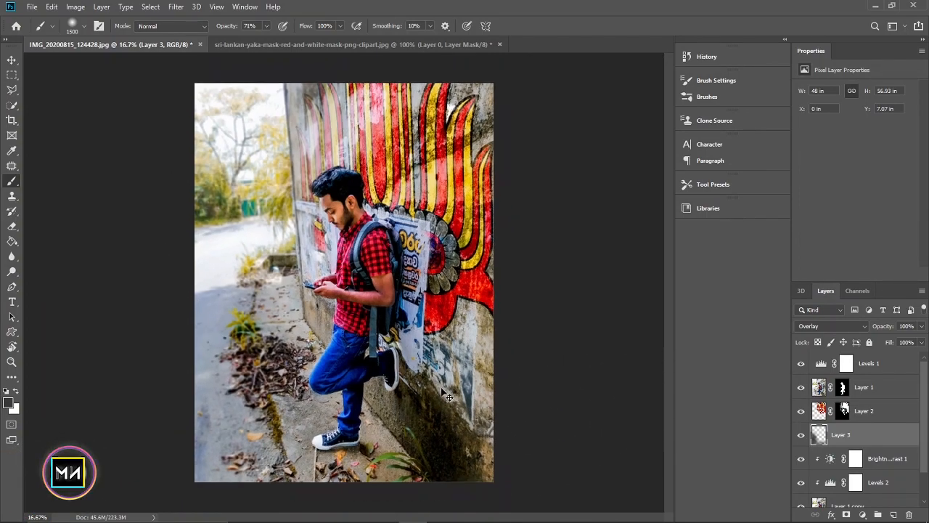
pyautogui.click(882, 362)
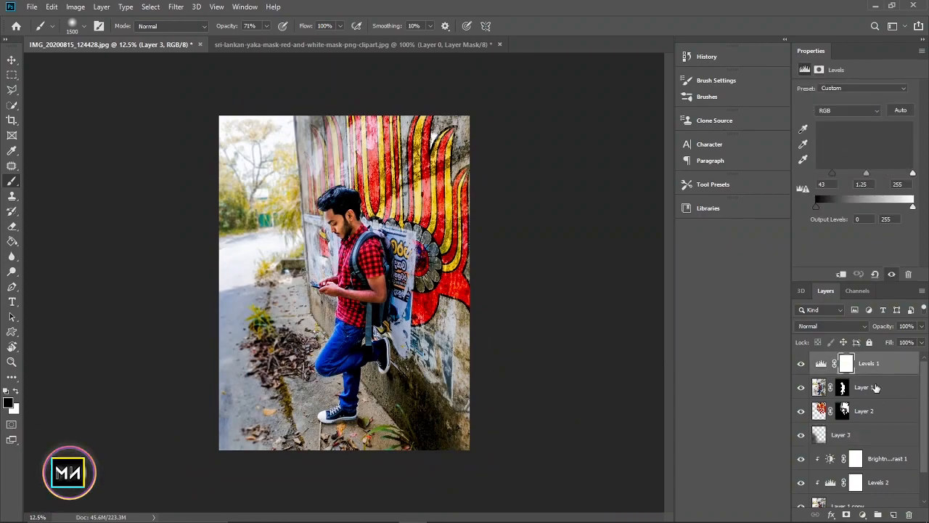
# Add a new layer above Levels 1 and apply the merged RGB image to it with Multiply blending at 100% opacity.
pyautogui.hotkey('ctrl', 'shift', 'alt', 'n')
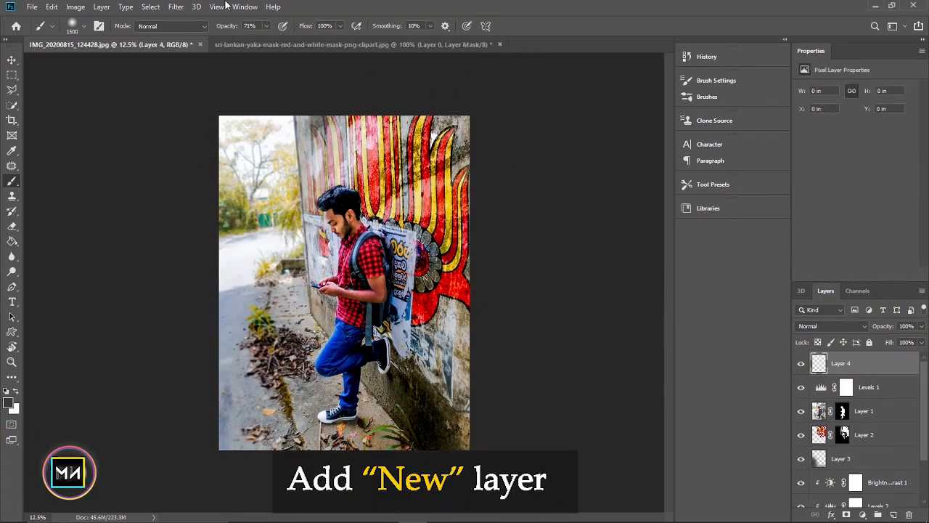
pyautogui.click(64, 7)
pyautogui.click(93, 217)
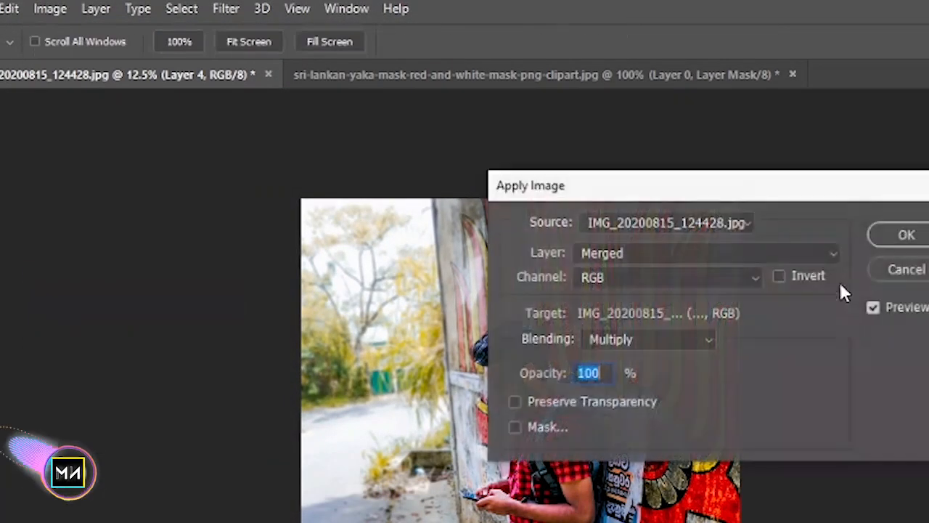
pyautogui.click(905, 234)
# Open the Camera Raw filter and set Contrast +45, Highlights -36, Shadows +38, Whites +24, Blacks +49, Texture -11, Clarity +25 and Vibrance +50.
pyautogui.click(226, 8)
pyautogui.click(243, 131)
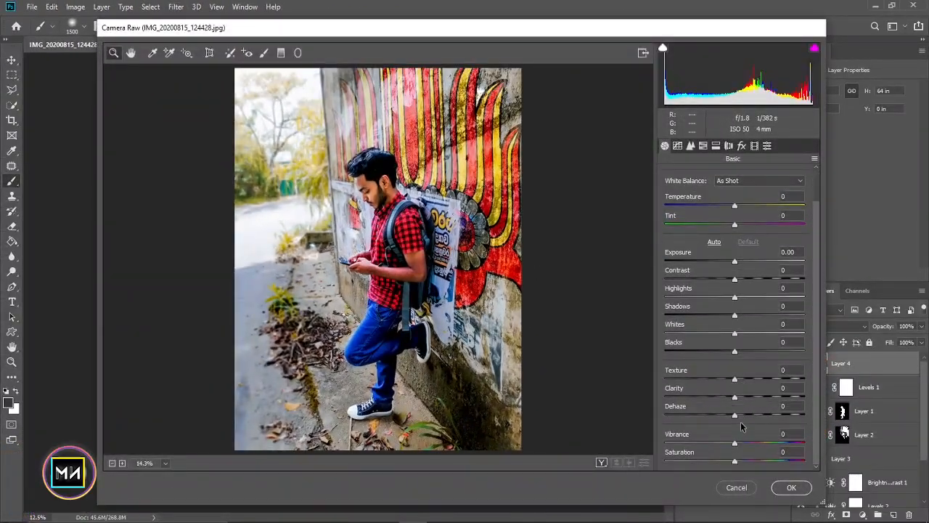
pyautogui.moveTo(757, 443); pyautogui.dragTo(787, 443)
pyautogui.moveTo(735, 395); pyautogui.dragTo(751, 330)
pyautogui.moveTo(787, 442); pyautogui.dragTo(769, 443)
pyautogui.moveTo(734, 296); pyautogui.dragTo(771, 319)
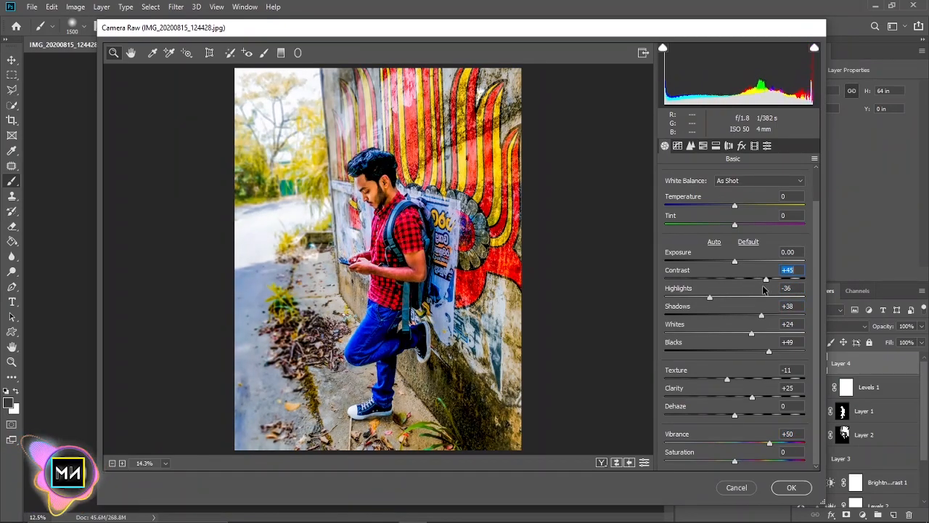
# Cool the white balance to Temperature -11 and adjust the tone curve.
pyautogui.moveTo(734, 205); pyautogui.dragTo(727, 205)
pyautogui.click(677, 145)
pyautogui.moveTo(739, 363); pyautogui.dragTo(747, 418)
# Set the HSL hues to Reds +16, Oranges +1, Yellows -22, Greens -28 and Purples -4, and the Greens saturation to -17.
pyautogui.click(704, 146)
pyautogui.click(671, 176)
pyautogui.moveTo(738, 276); pyautogui.dragTo(749, 238)
pyautogui.moveTo(738, 219)
pyautogui.mouseDown()
pyautogui.moveTo(751, 219)
pyautogui.moveTo(743, 220)
pyautogui.mouseUp()
pyautogui.moveTo(738, 334); pyautogui.dragTo(746, 334)
pyautogui.click(711, 176)
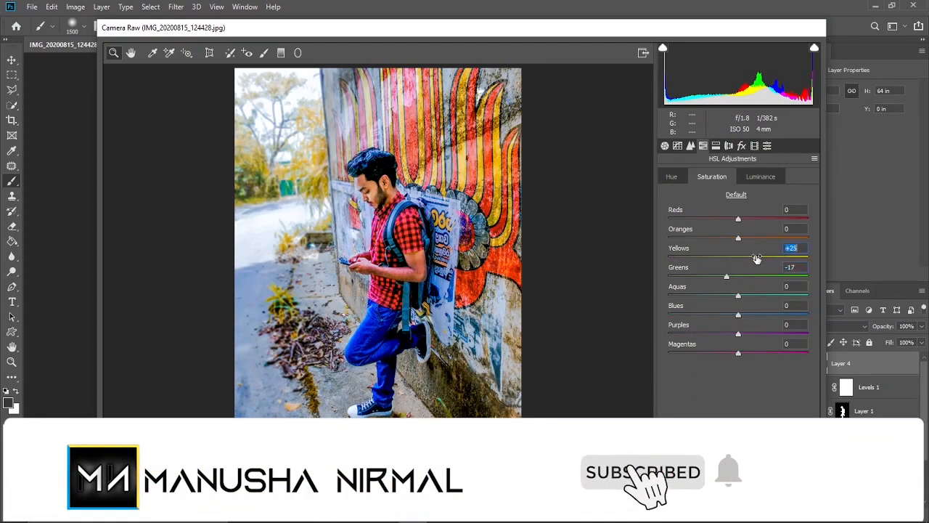
pyautogui.click(760, 177)
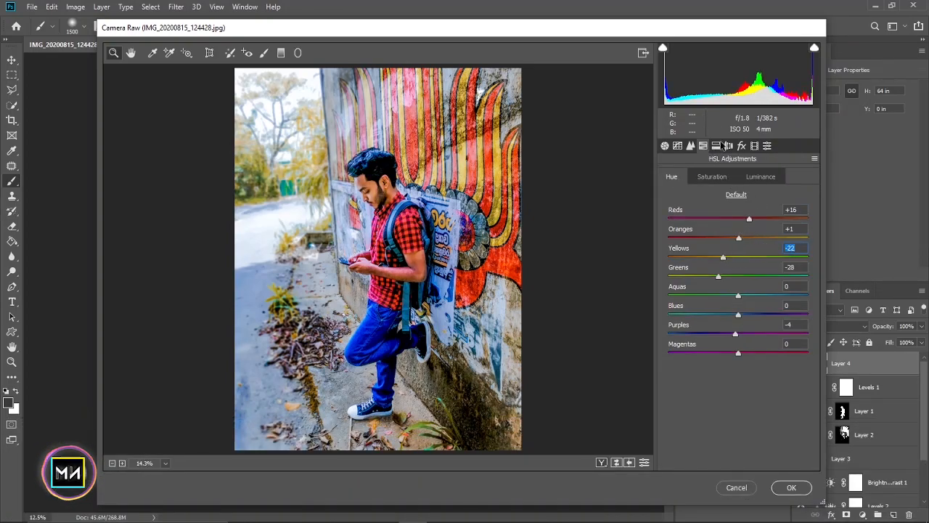
# Tint the image's highlights and shadows with split toning.
pyautogui.click(715, 146)
pyautogui.moveTo(744, 192); pyautogui.dragTo(760, 193)
pyautogui.moveTo(669, 281); pyautogui.dragTo(684, 282)
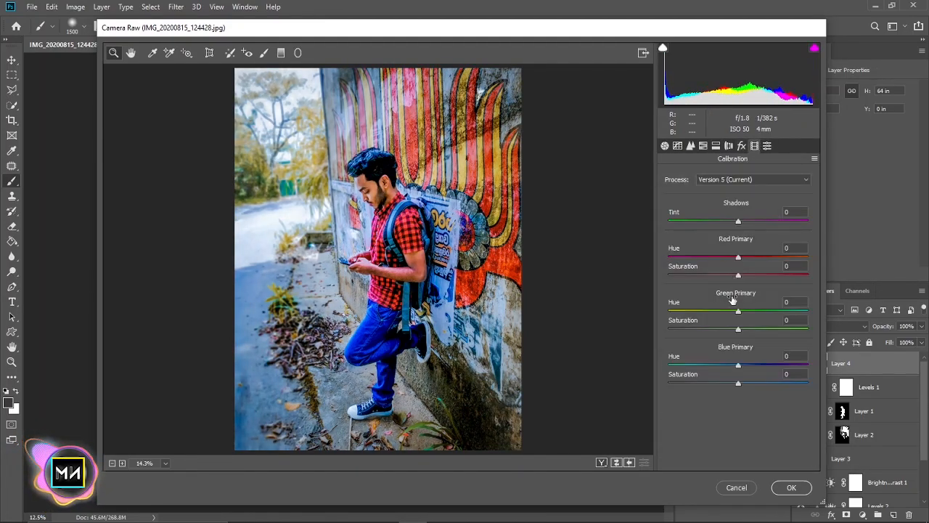
# Calibrate Green Primary to hue -25 and saturation +5 and Blue Primary saturation to -21, and set the HSL Oranges saturation to -25.
pyautogui.moveTo(738, 382); pyautogui.dragTo(728, 376)
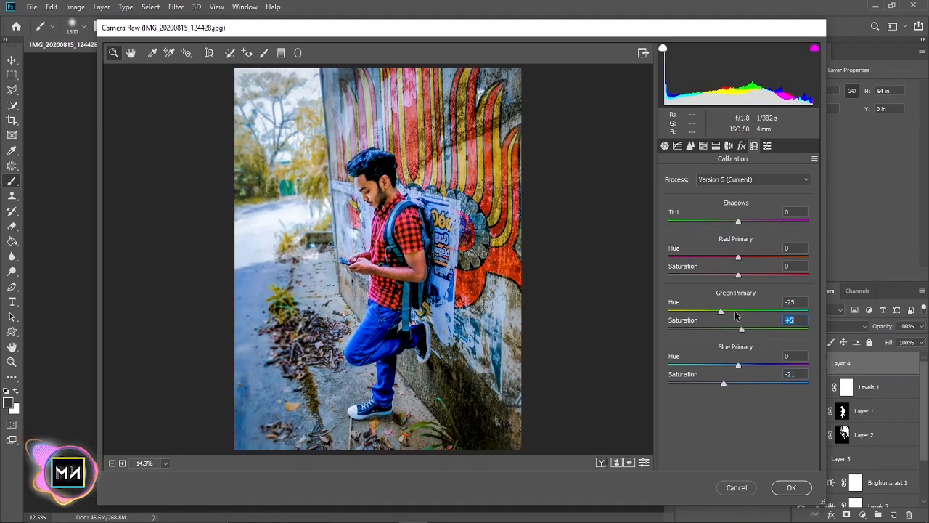
pyautogui.moveTo(740, 267); pyautogui.dragTo(748, 267)
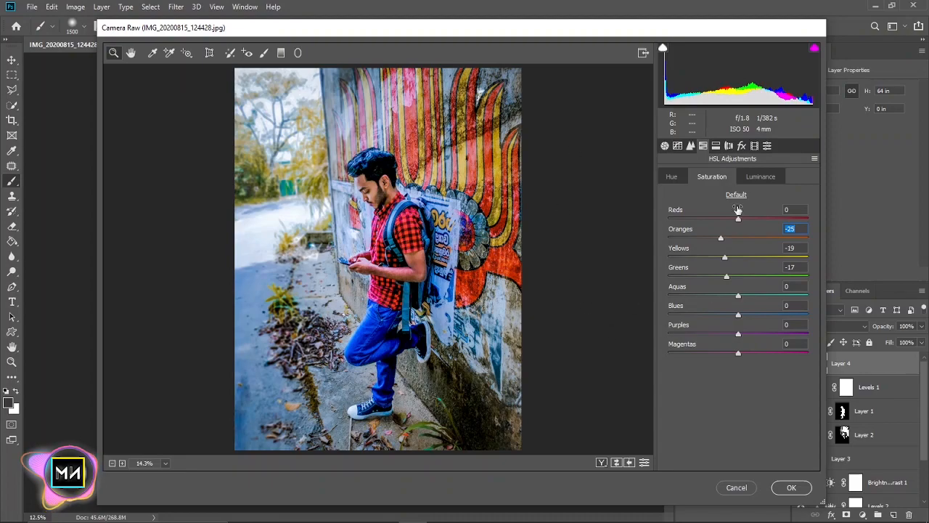
pyautogui.click(741, 146)
# Set Texture to -15 and Exposure to +0.20, and apply the Camera Raw grading to Layer 4.
pyautogui.click(664, 145)
pyautogui.moveTo(730, 375); pyautogui.dragTo(725, 378)
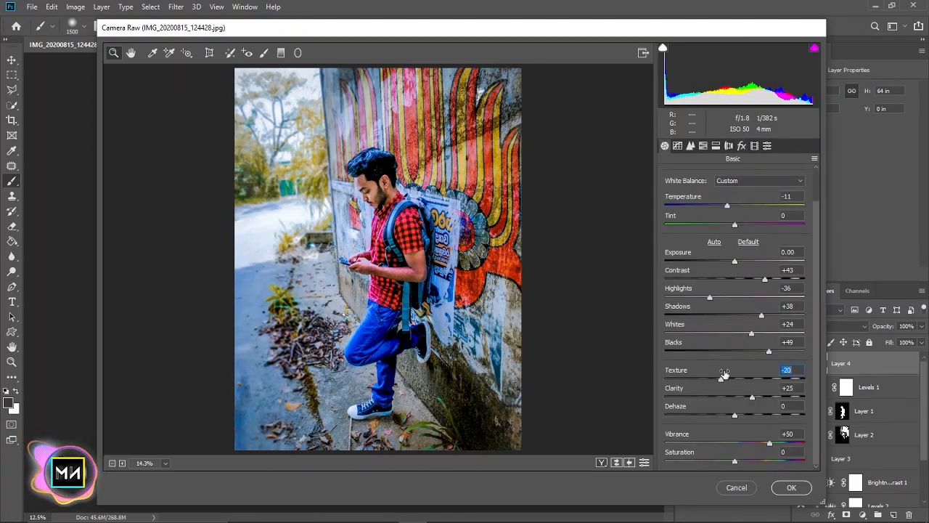
pyautogui.click(736, 261)
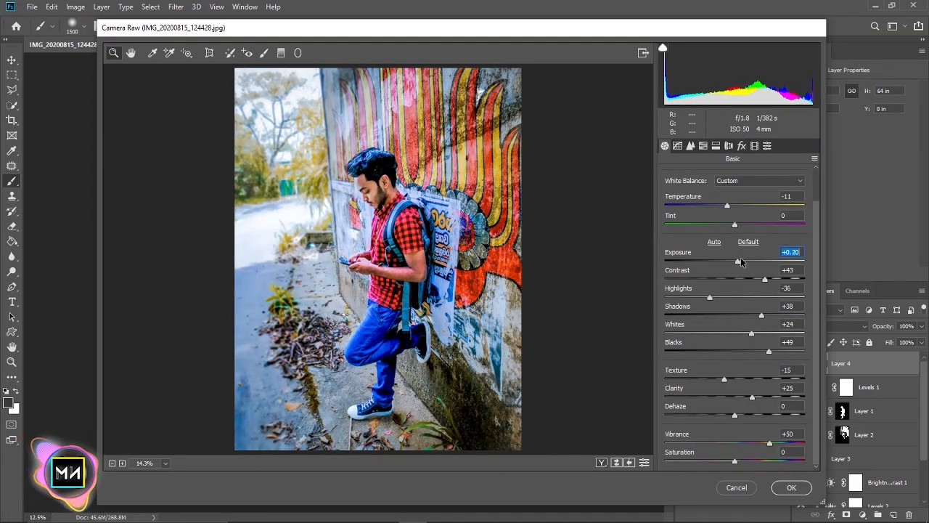
pyautogui.press('Return')
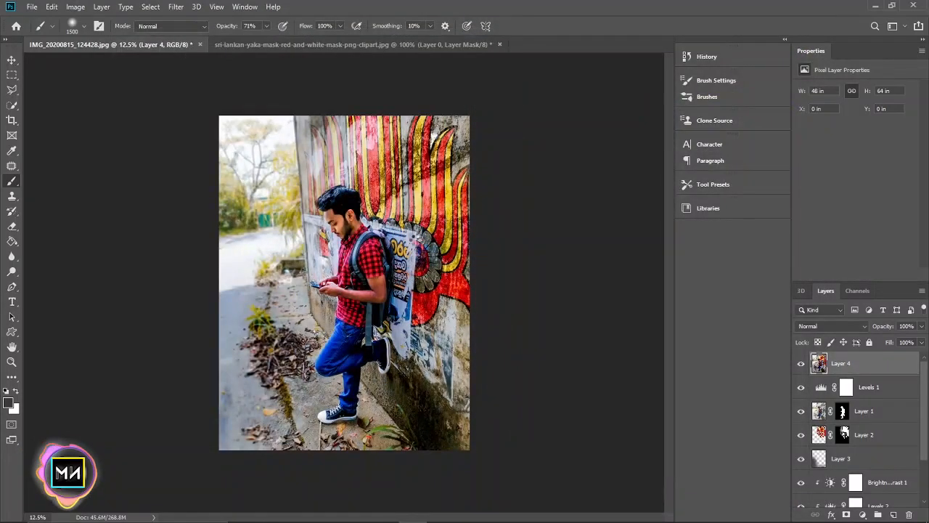
# Crop the image to about 41.33 by 47.56 in, framing the man from the knees up against the mural.
pyautogui.click(12, 120)
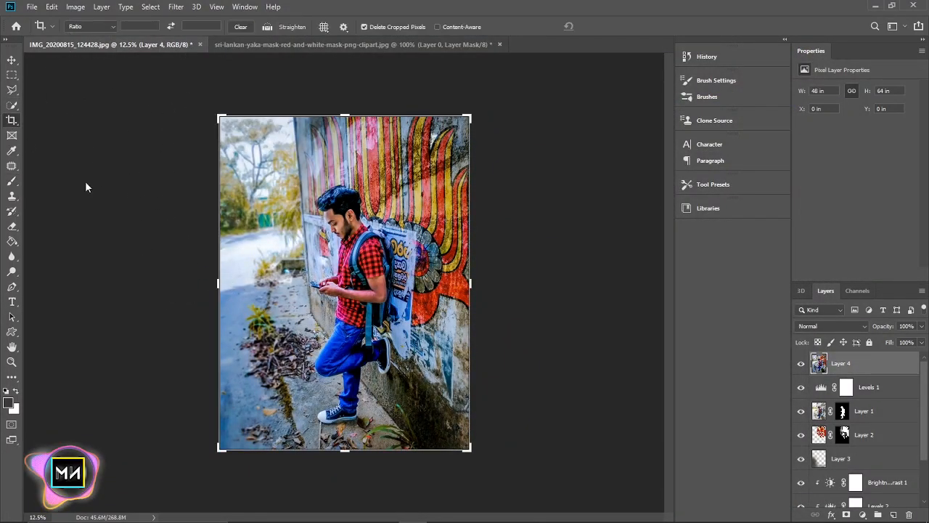
pyautogui.moveTo(212, 275); pyautogui.dragTo(236, 279)
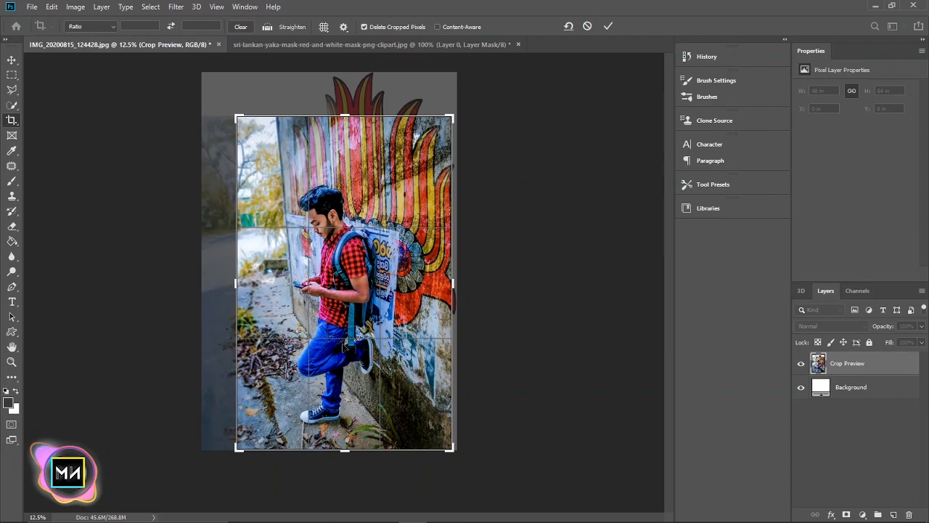
pyautogui.moveTo(346, 450); pyautogui.dragTo(346, 405)
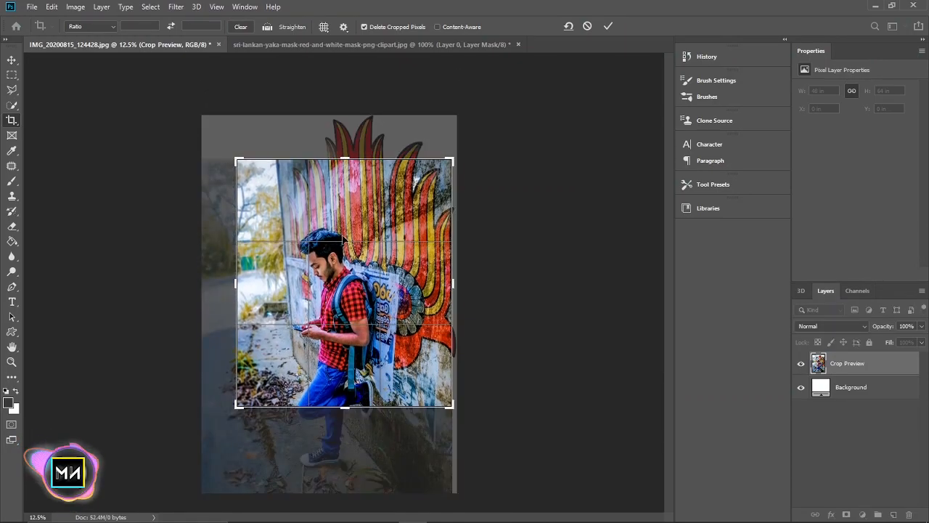
pyautogui.press('Return')
# Deselect the layer and examine the cropped composite in full-screen view.
pyautogui.hotkey('ctrl', '+')
pyautogui.hotkey('ctrl', '+')
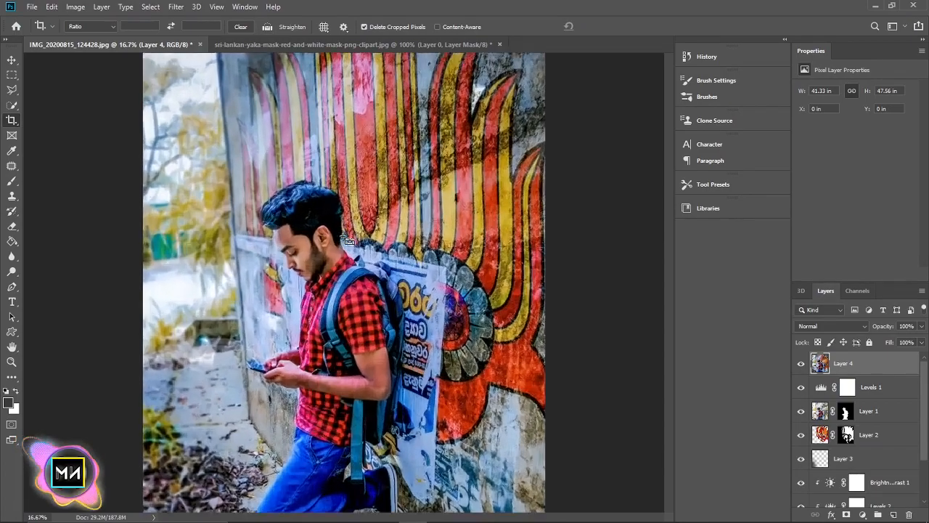
pyautogui.hotkey('ctrl', '-')
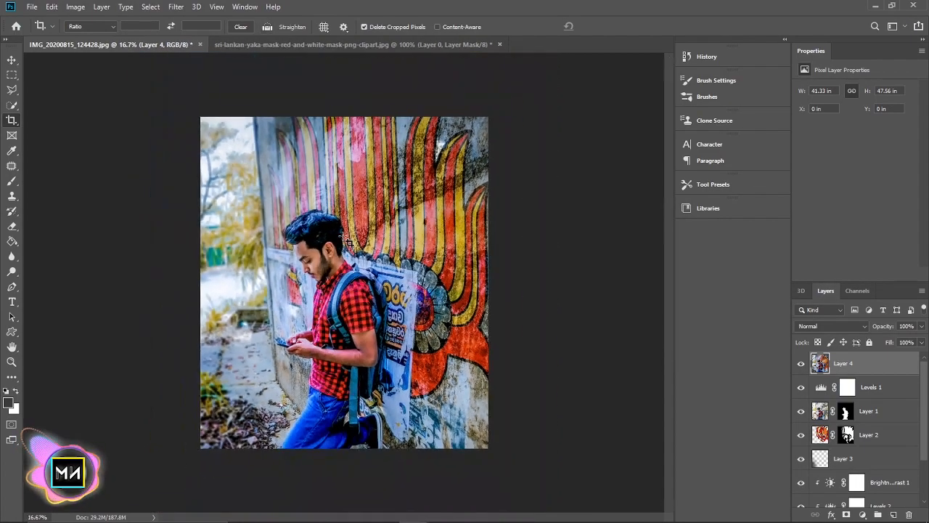
pyautogui.press('v')
pyautogui.click(595, 206)
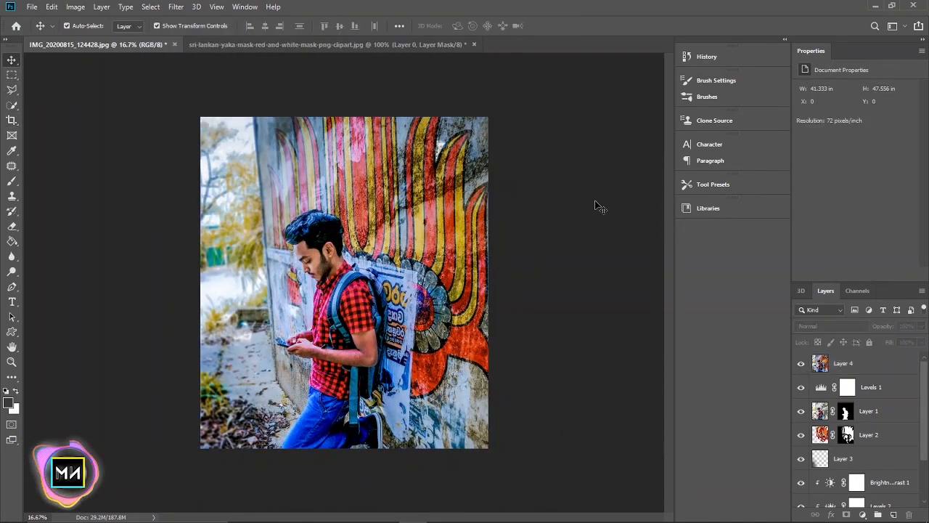
pyautogui.press('f')
pyautogui.press('f')
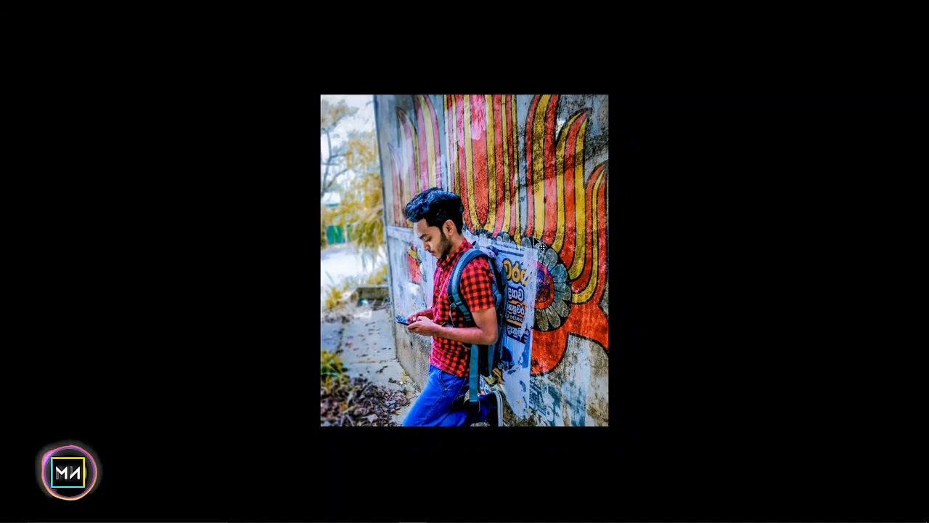